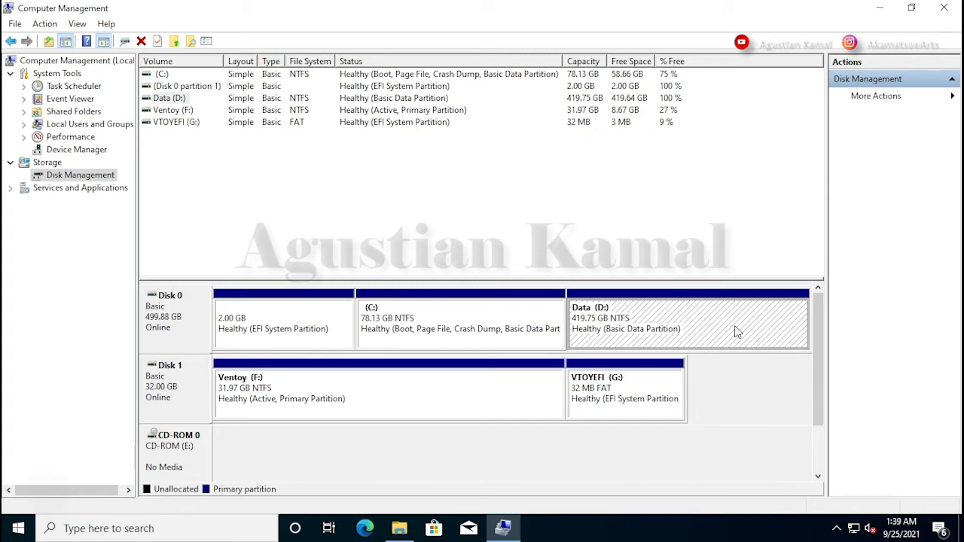
# Shrink the Data (D:) volume on Disk 0 by 102400 MB and close Computer Management
pyautogui.rightClick(722, 326)
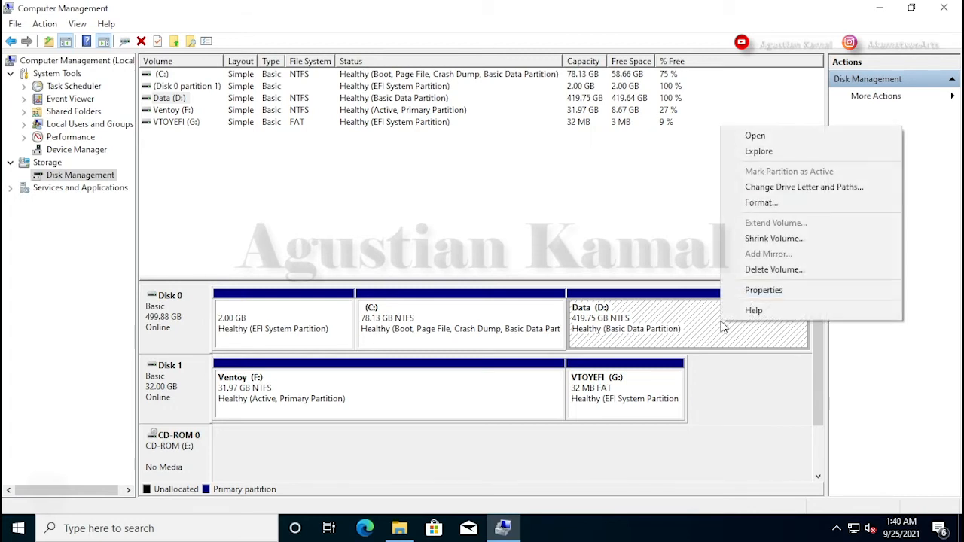
pyautogui.click(784, 239)
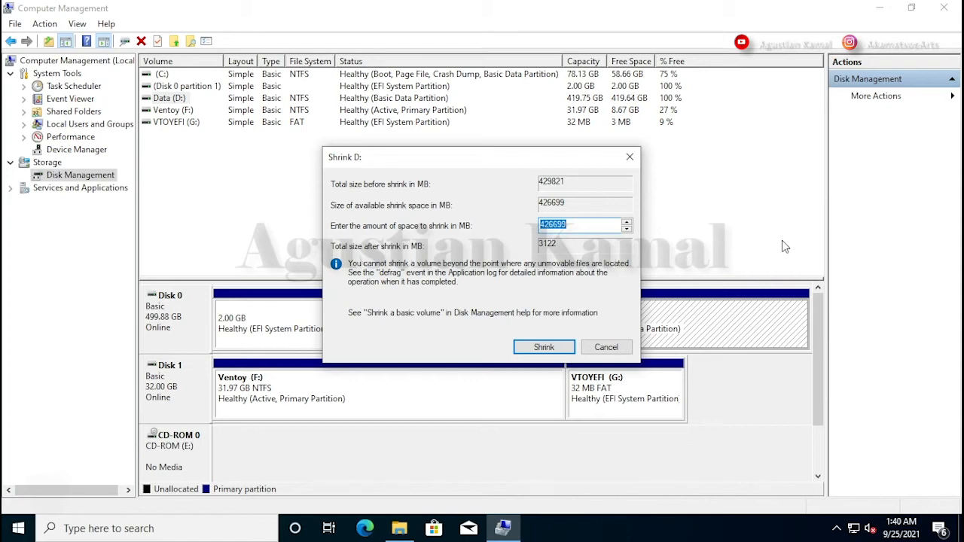
pyautogui.moveTo(551, 154); pyautogui.dragTo(651, 215)
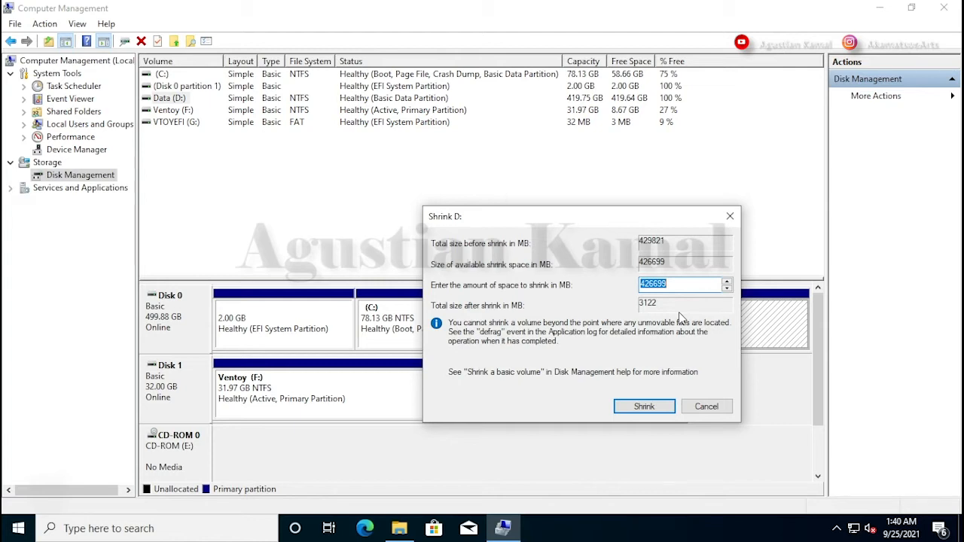
pyautogui.click(674, 286)
pyautogui.moveTo(688, 284); pyautogui.dragTo(631, 284)
pyautogui.write('102400')
pyautogui.click(650, 407)
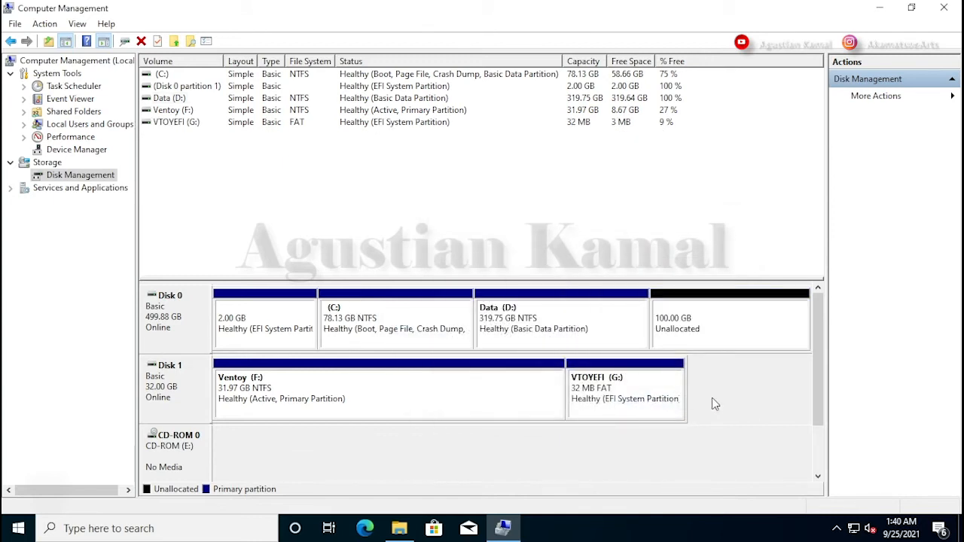
pyautogui.click(739, 327)
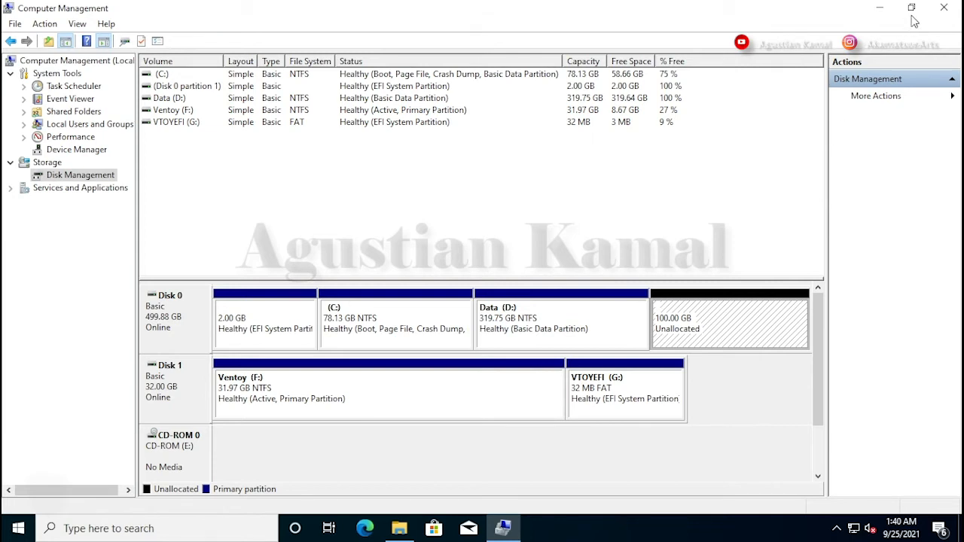
pyautogui.click(940, 11)
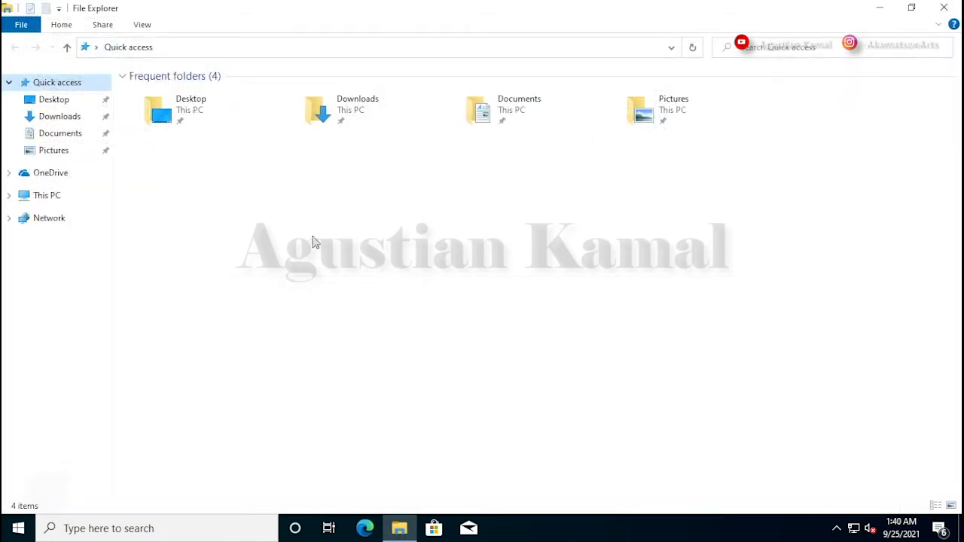
# Check the Ventoy (F:) drive for the elementaryos-6.0-stable.20210831 disc image and close File Explorer
pyautogui.click(48, 198)
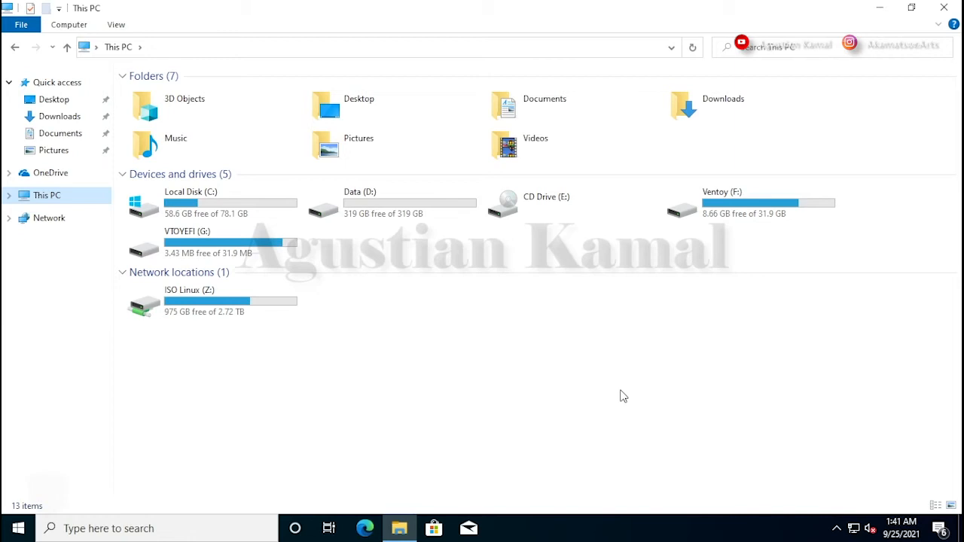
pyautogui.click(622, 393)
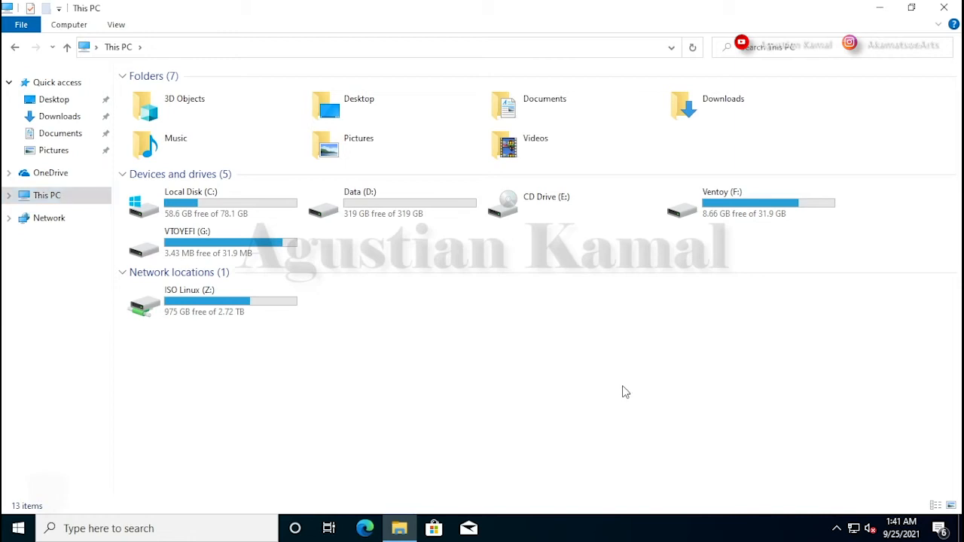
pyautogui.doubleClick(743, 219)
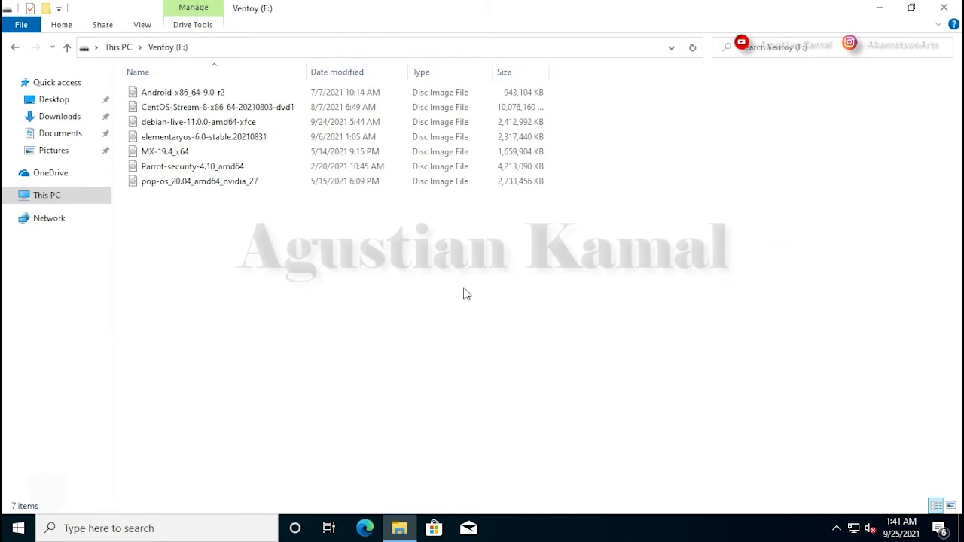
pyautogui.click(249, 137)
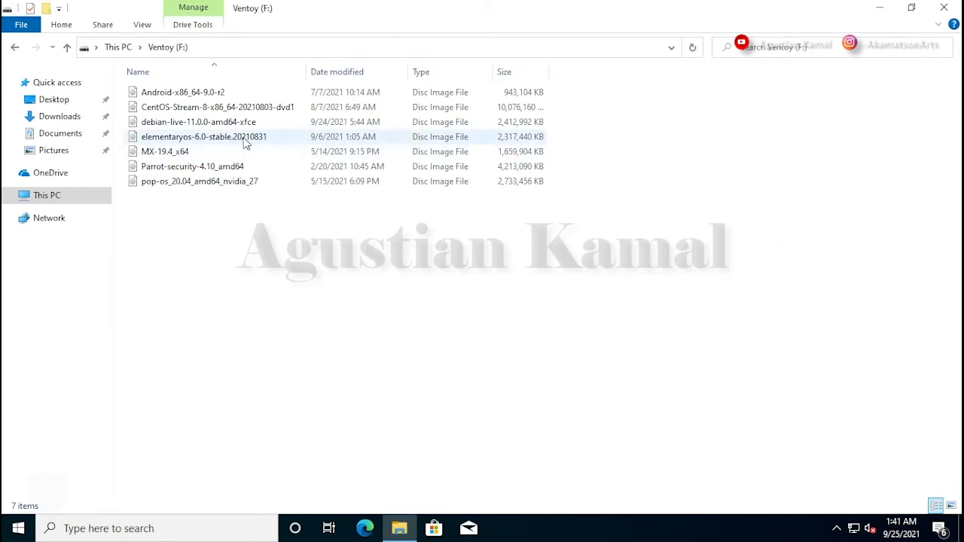
pyautogui.click(309, 282)
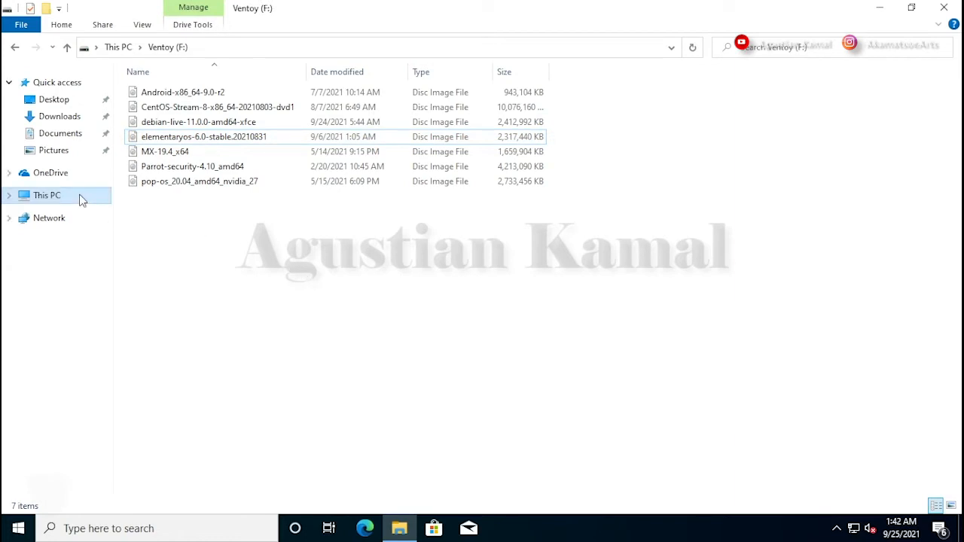
pyautogui.click(47, 195)
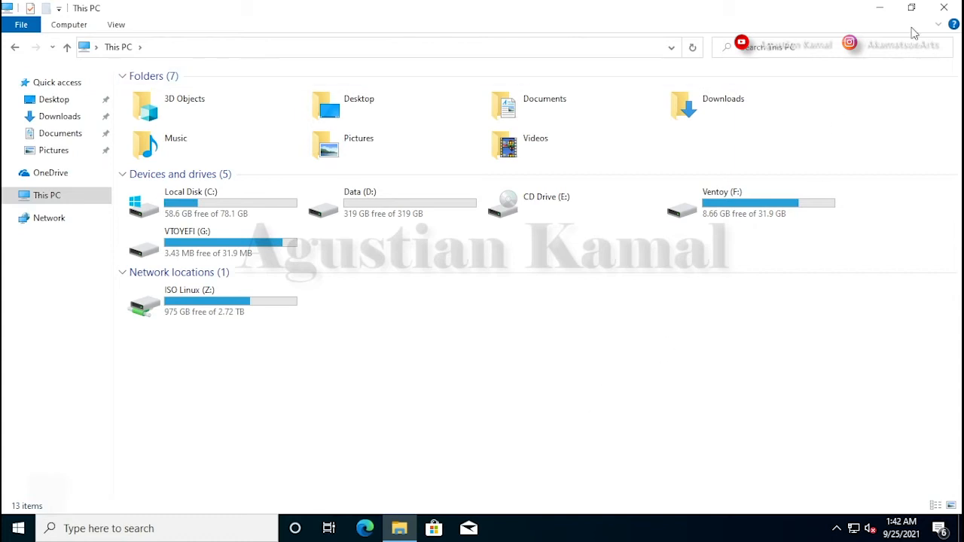
pyautogui.click(944, 8)
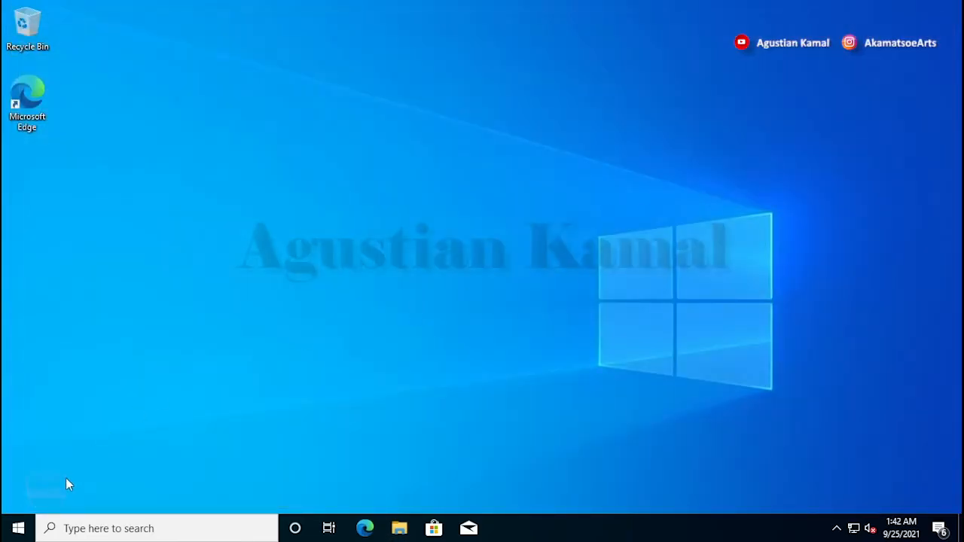
# Restart the computer to boot from the Ventoy drive
pyautogui.click(18, 528)
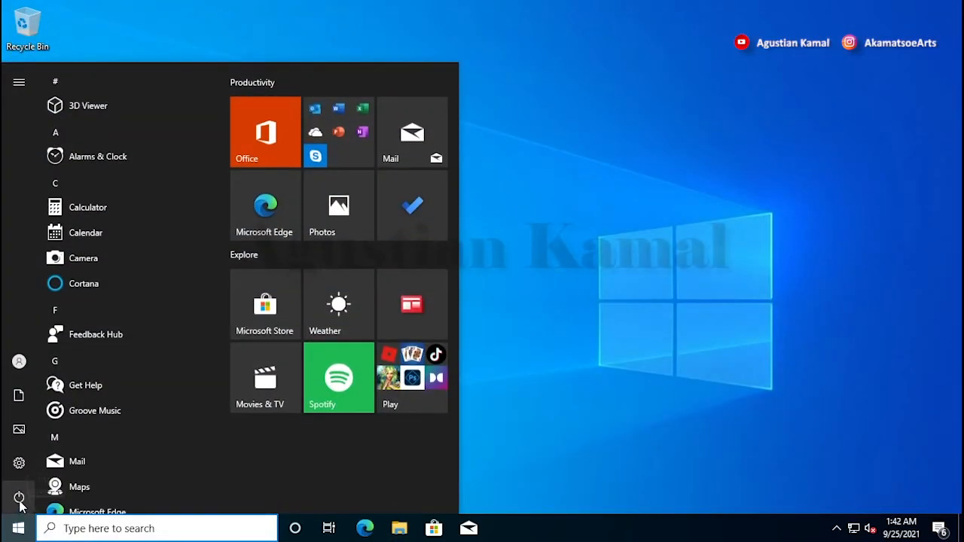
pyautogui.click(20, 500)
pyautogui.click(62, 464)
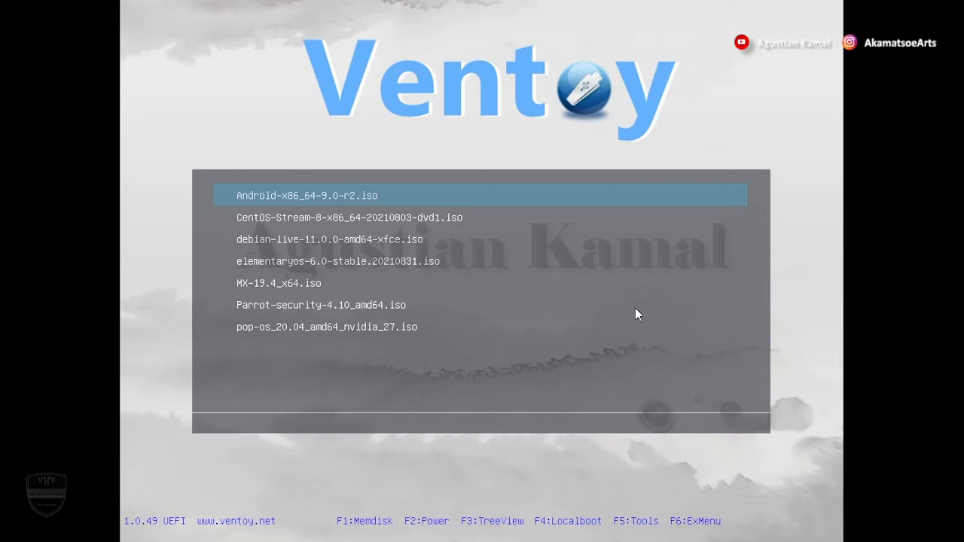
# Look through the ISO images offered in the Ventoy boot menu
pyautogui.press('Down')
pyautogui.press('Down')
pyautogui.press('Up')
pyautogui.press('Up')
pyautogui.press('Down')
pyautogui.press('Down')
pyautogui.press('Down')
pyautogui.press('Down')
pyautogui.press('Down')
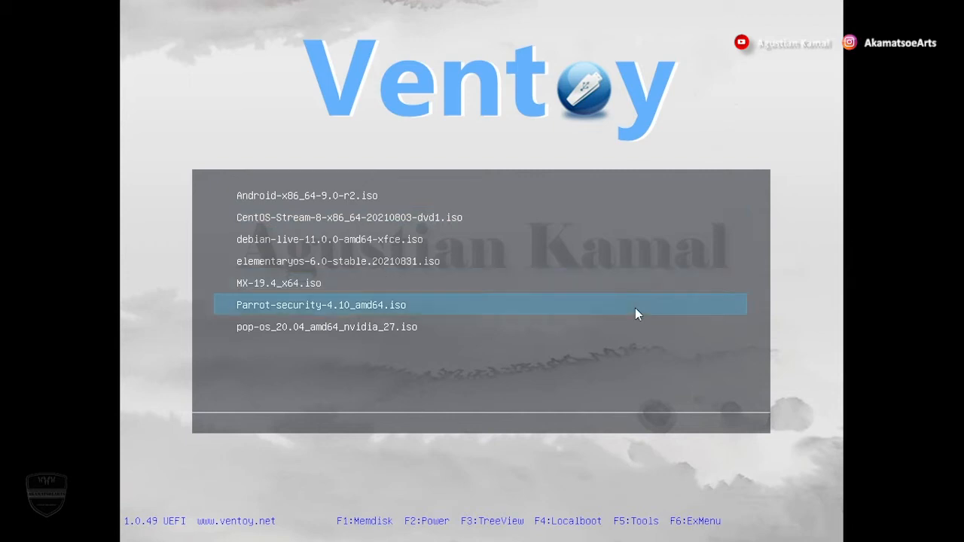
pyautogui.press('Down')
pyautogui.press('Up')
pyautogui.press('Up')
pyautogui.press('Up')
pyautogui.press('Up')
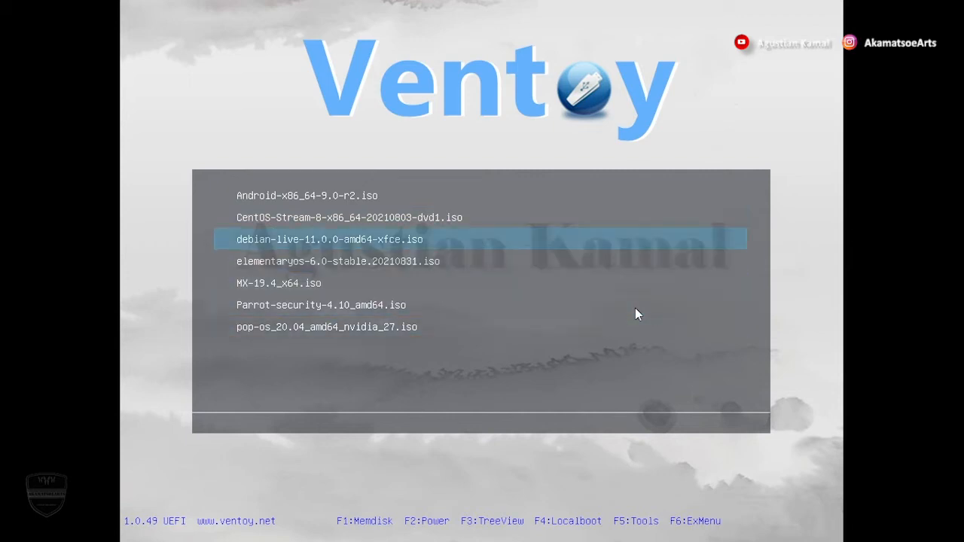
pyautogui.press('Up')
pyautogui.press('Up')
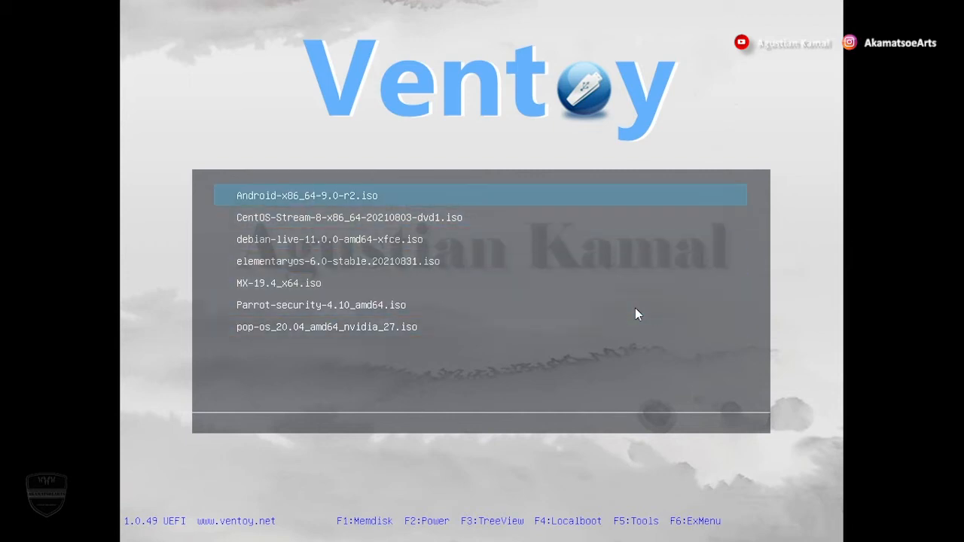
# Boot elementaryos-6.0-stable.20210831.iso and start the "Try or install elementary OS" entry
pyautogui.press('Down')
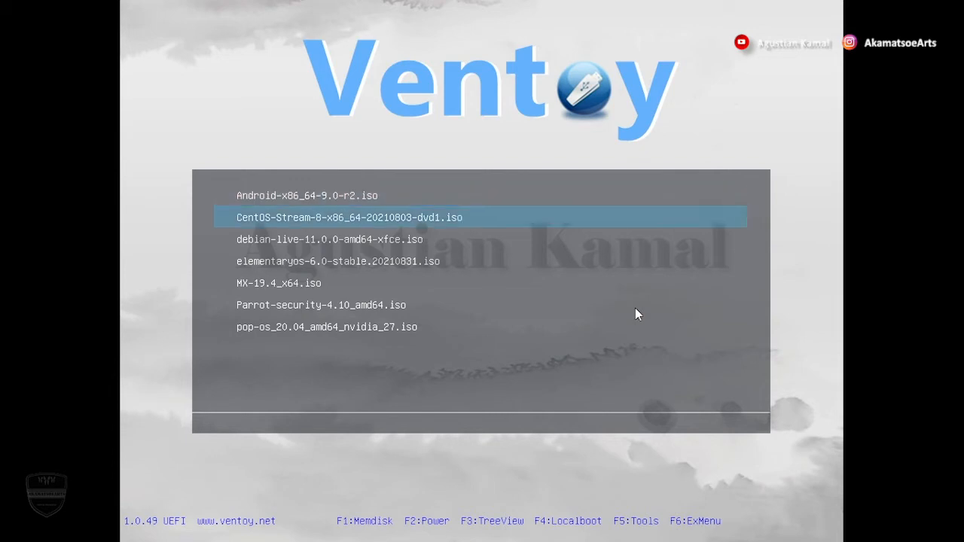
pyautogui.press('Down')
pyautogui.press('Down')
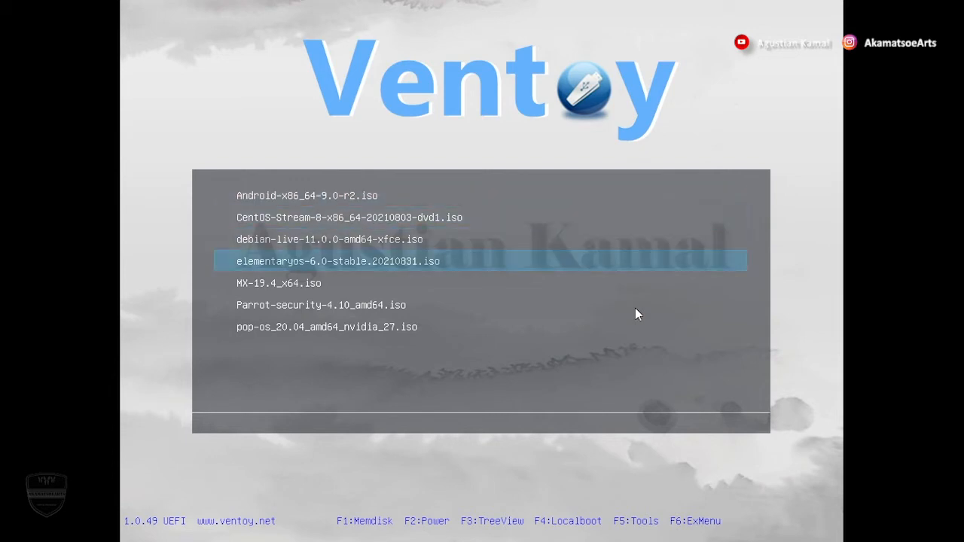
pyautogui.press('Return')
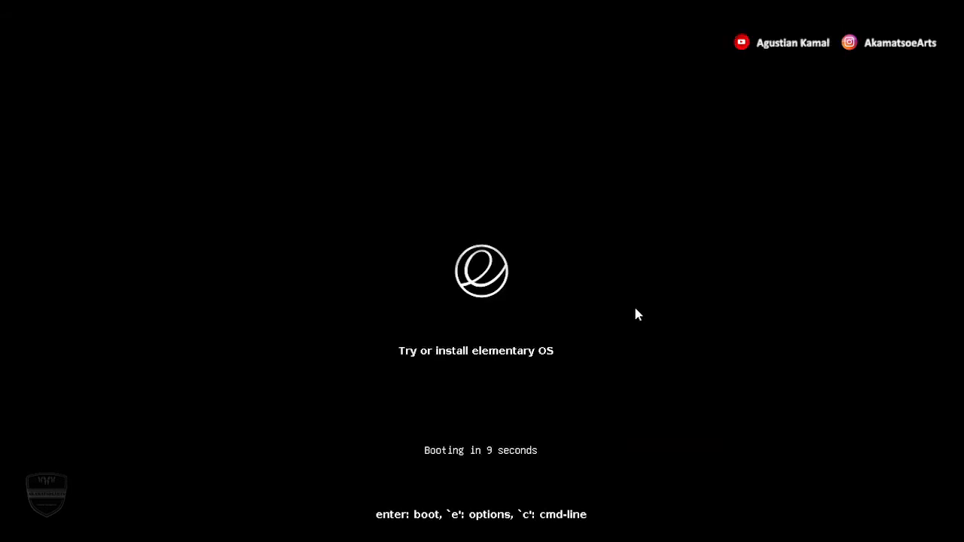
pyautogui.press('Return')
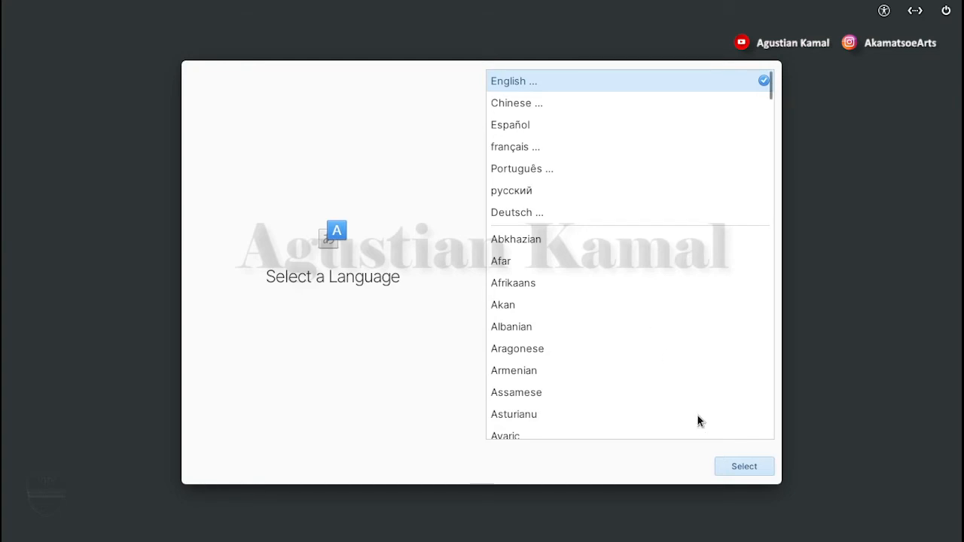
# Set the installer language to English (United States) and the keyboard layout to English (US), Default
pyautogui.click(744, 467)
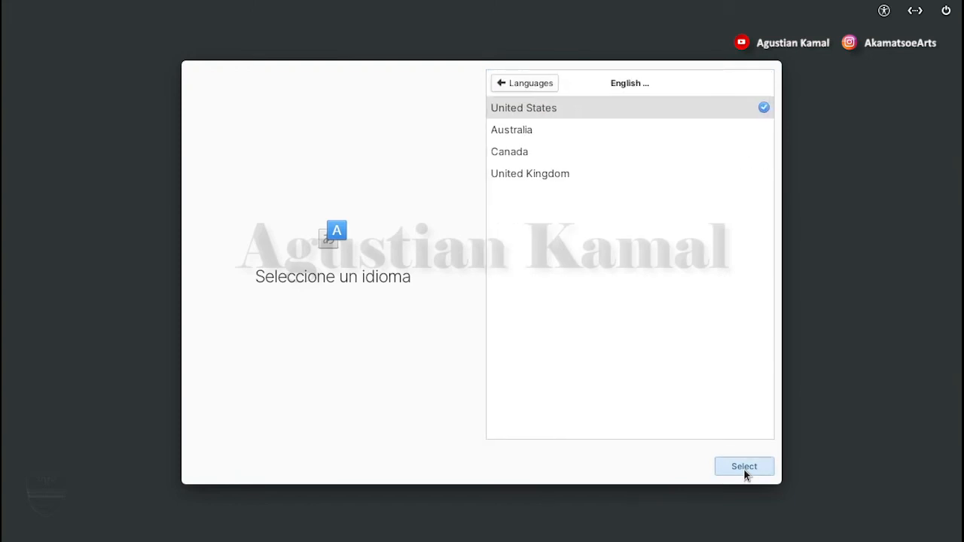
pyautogui.click(744, 467)
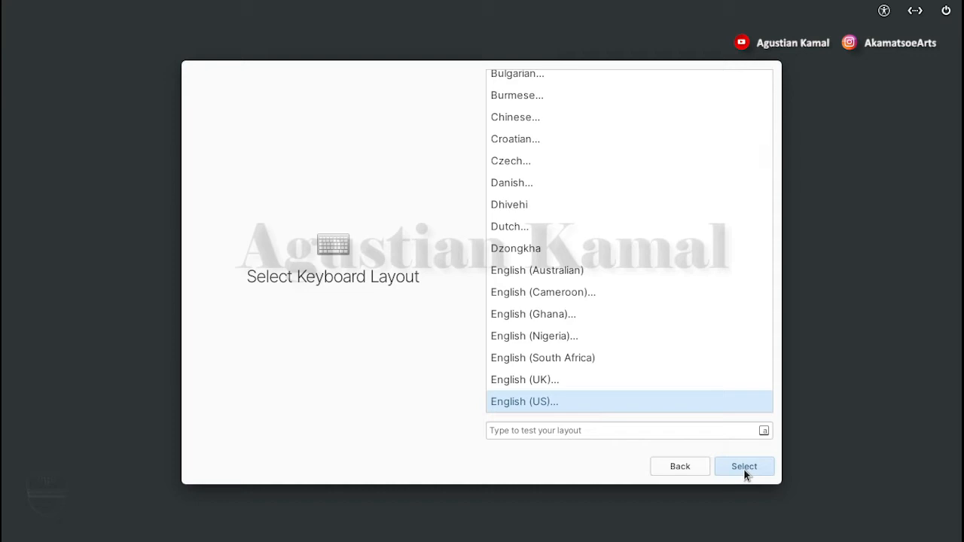
pyautogui.click(743, 467)
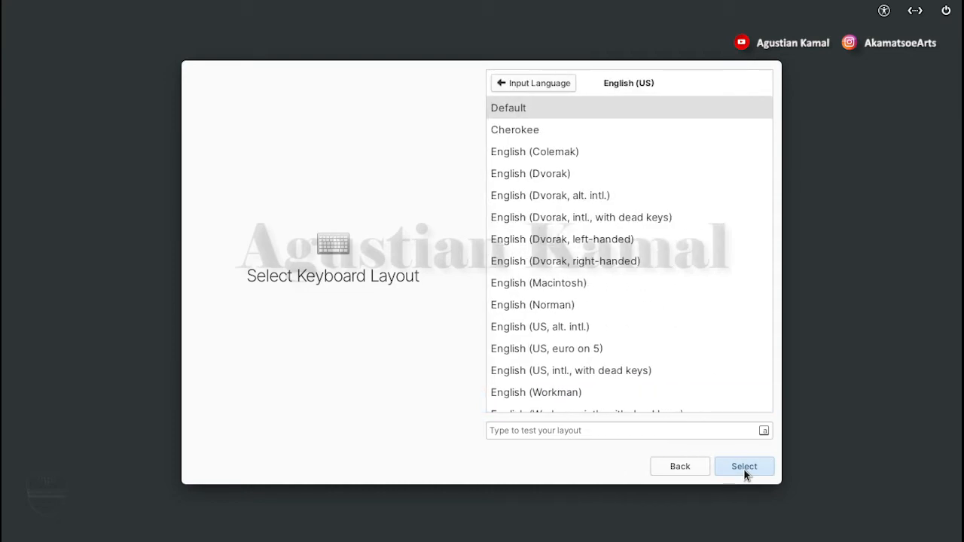
pyautogui.click(744, 467)
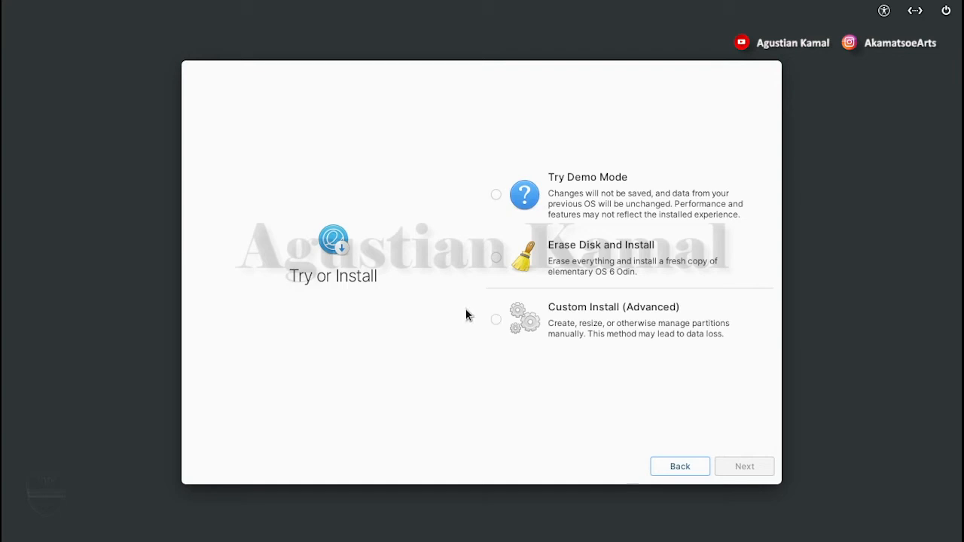
# Choose Custom Install (Advanced) and open GParted to modify the partitions
pyautogui.click(496, 321)
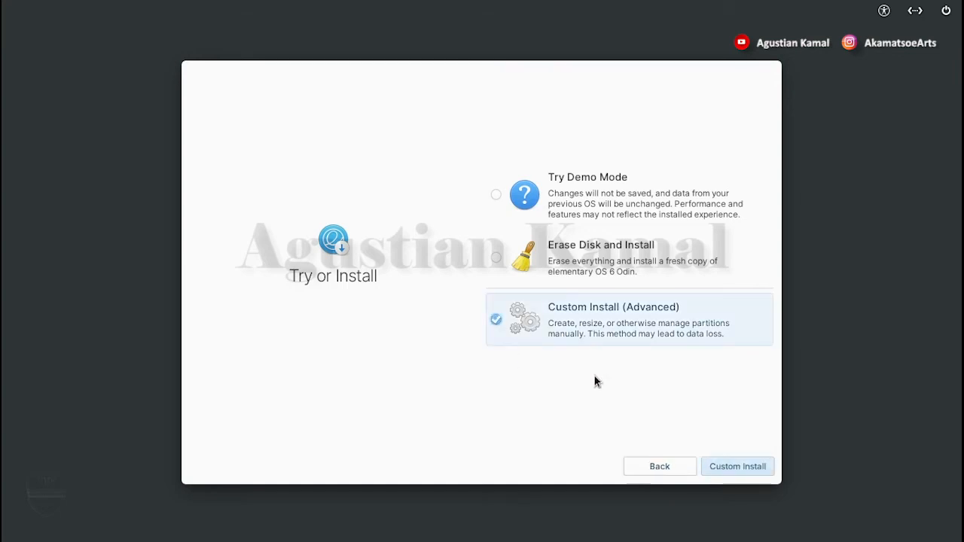
pyautogui.click(742, 467)
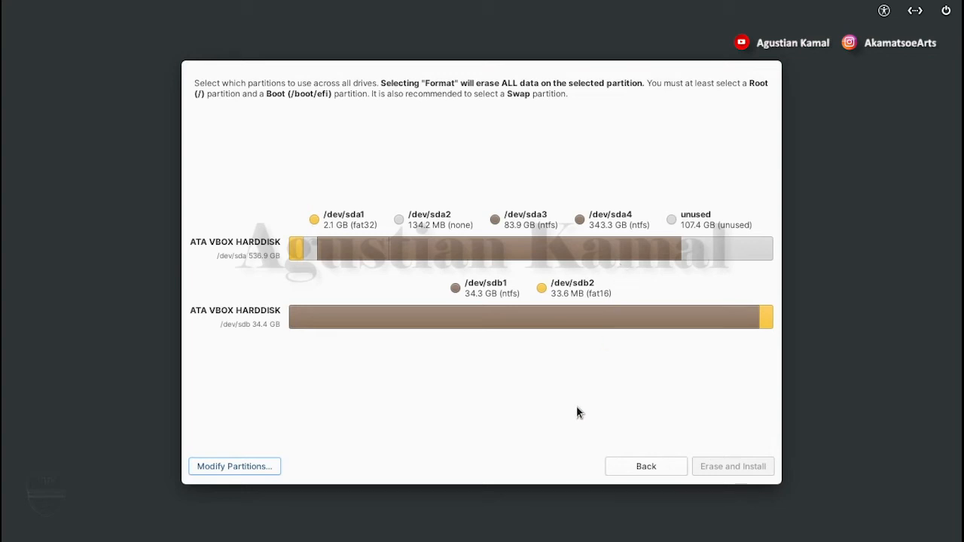
pyautogui.click(257, 467)
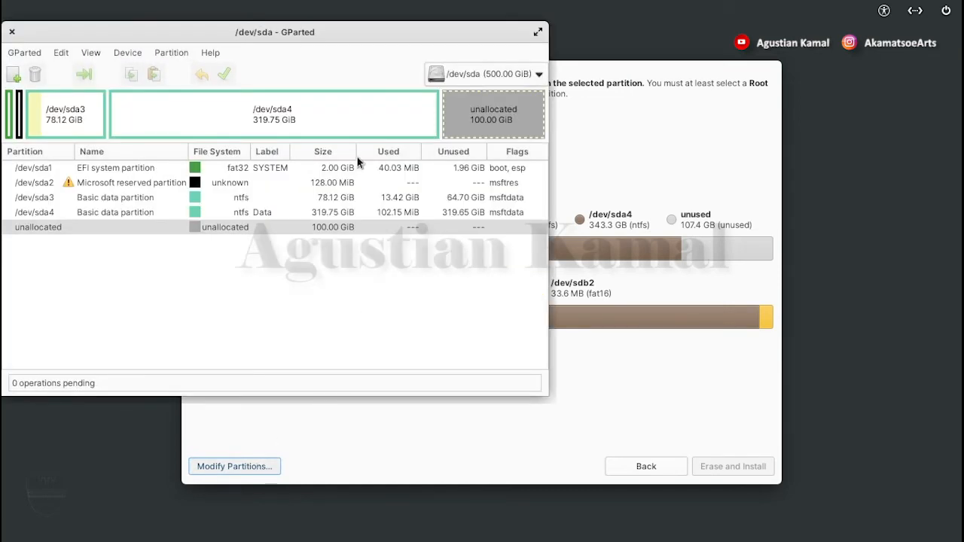
pyautogui.moveTo(342, 35); pyautogui.dragTo(597, 60)
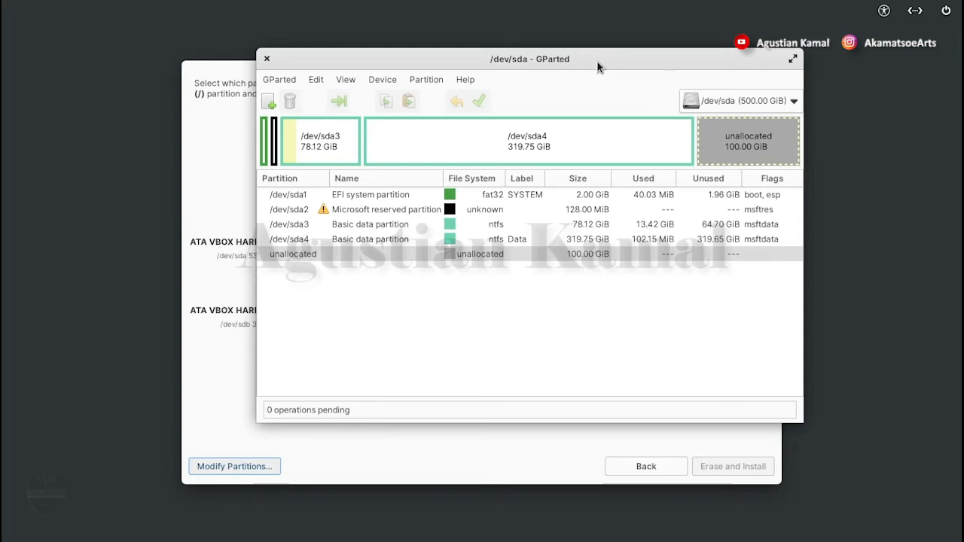
# Create a 4096 MiB linux-swap primary partition in the unallocated space of /dev/sda
pyautogui.click(736, 101)
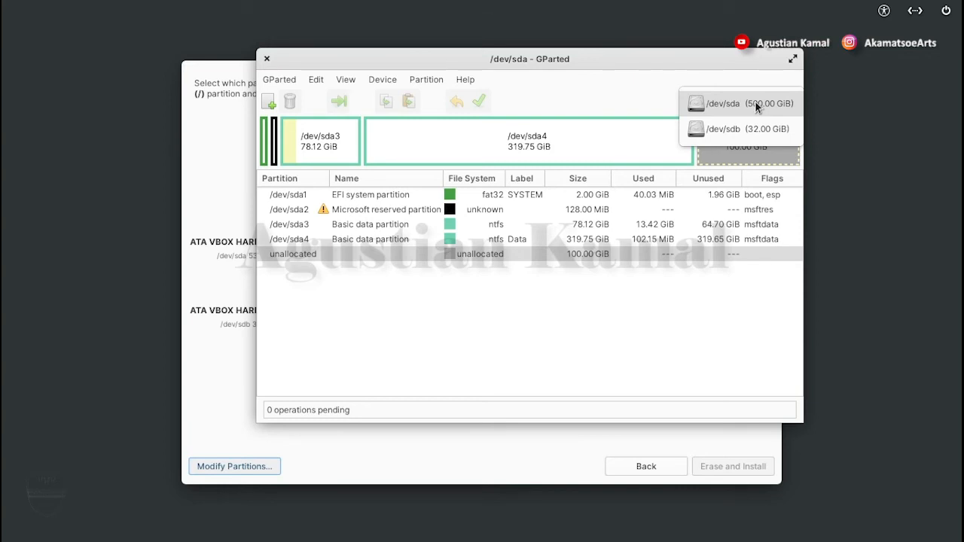
pyautogui.click(757, 107)
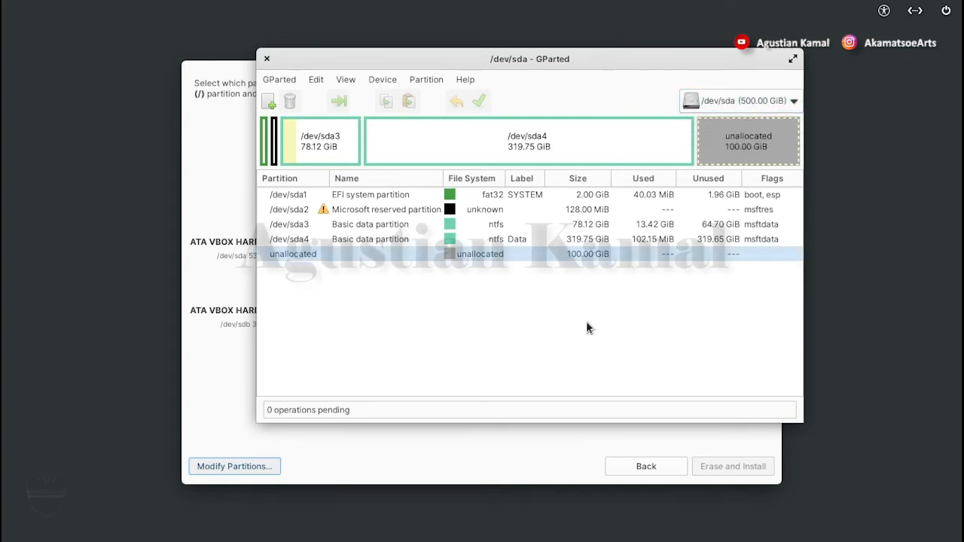
pyautogui.rightClick(394, 252)
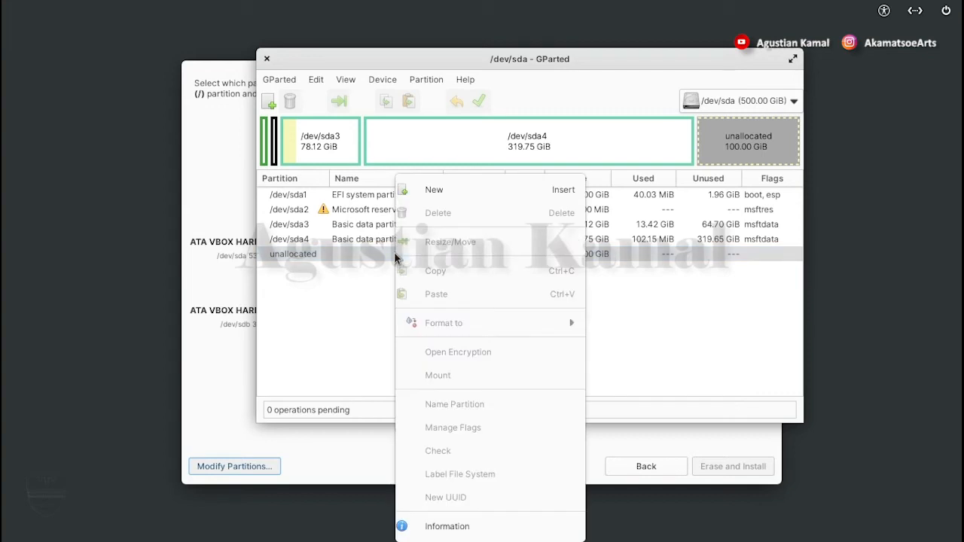
pyautogui.click(444, 192)
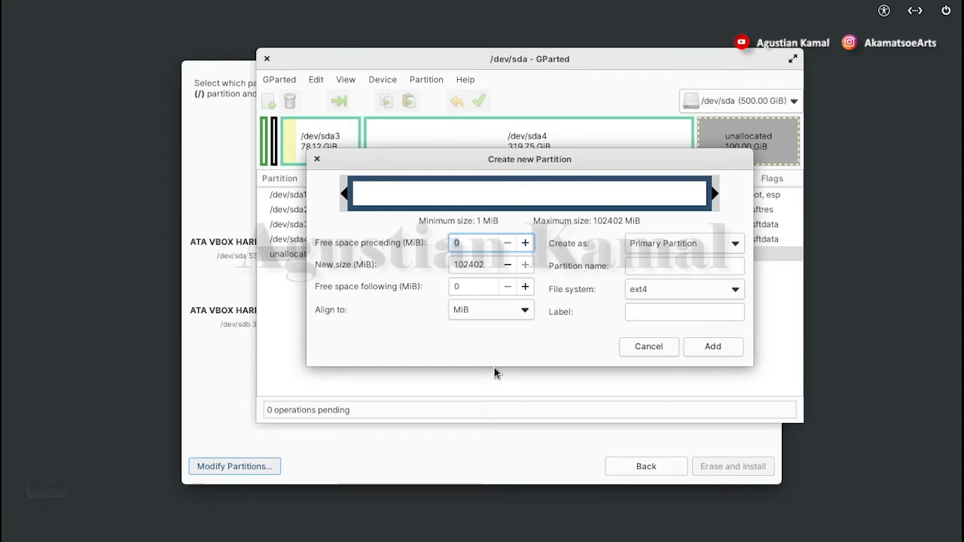
pyautogui.doubleClick(466, 264)
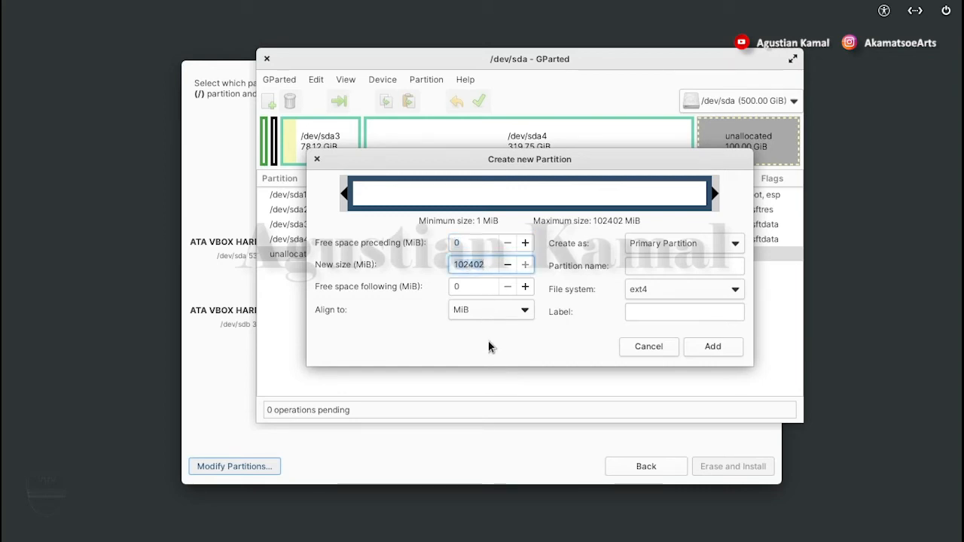
pyautogui.write('40')
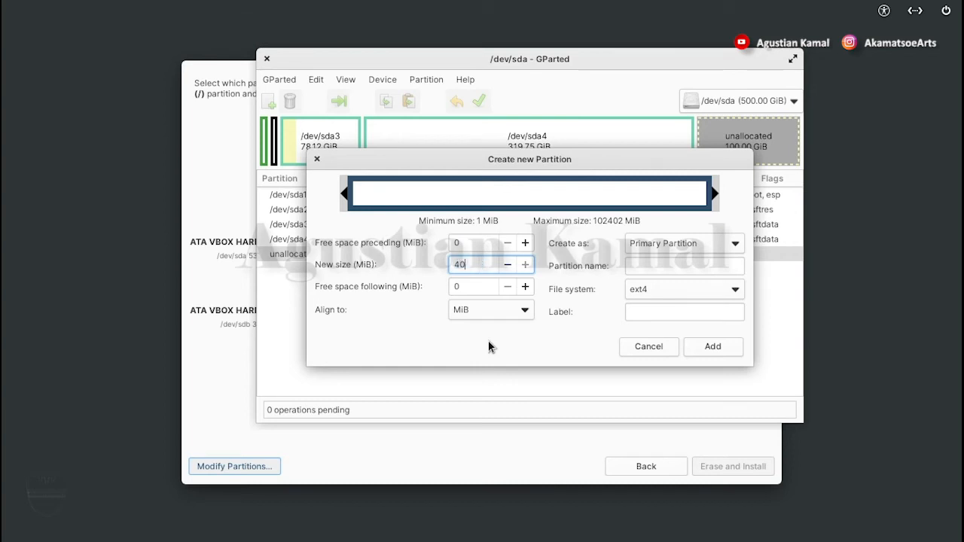
pyautogui.write('96')
pyautogui.click(669, 291)
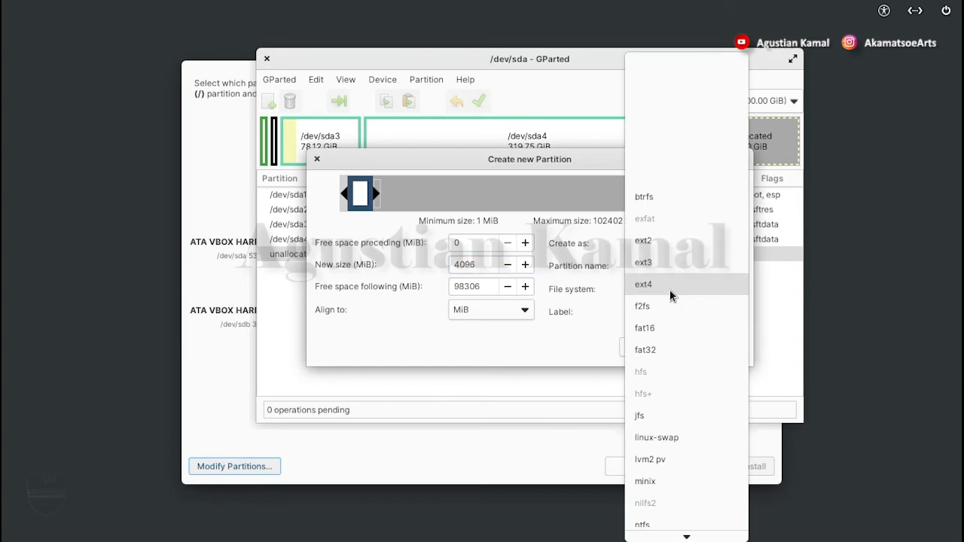
pyautogui.click(674, 434)
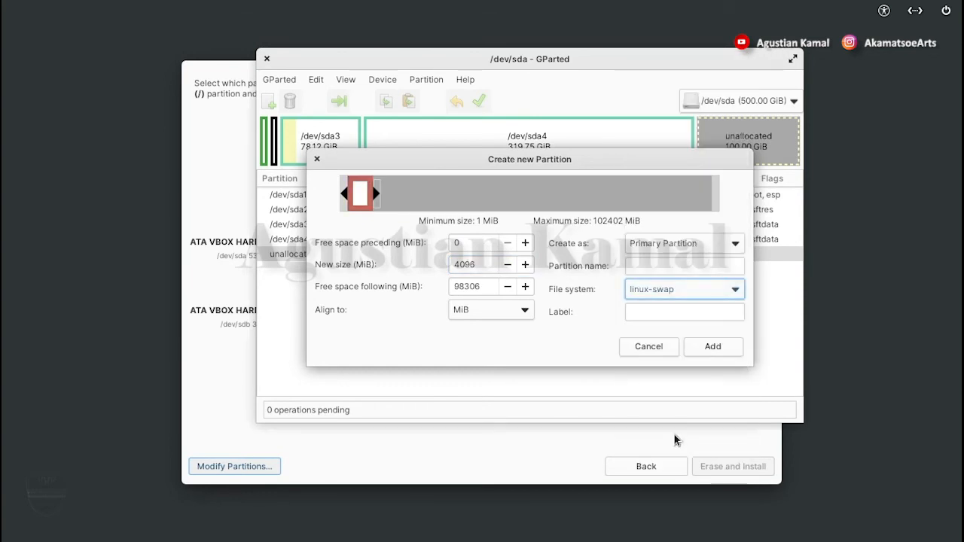
pyautogui.click(714, 346)
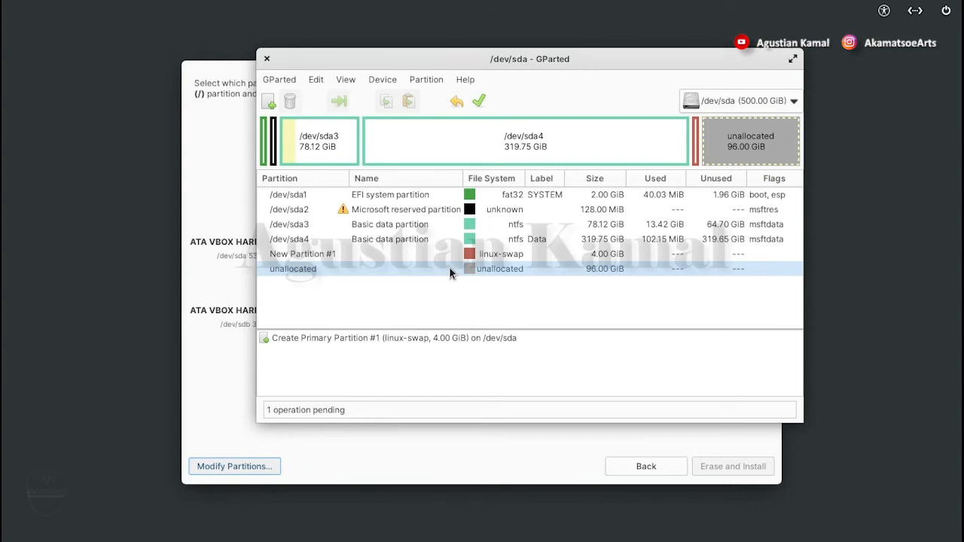
# Create an ext4 primary partition using all 98306 MiB of the remaining unallocated space
pyautogui.rightClick(425, 269)
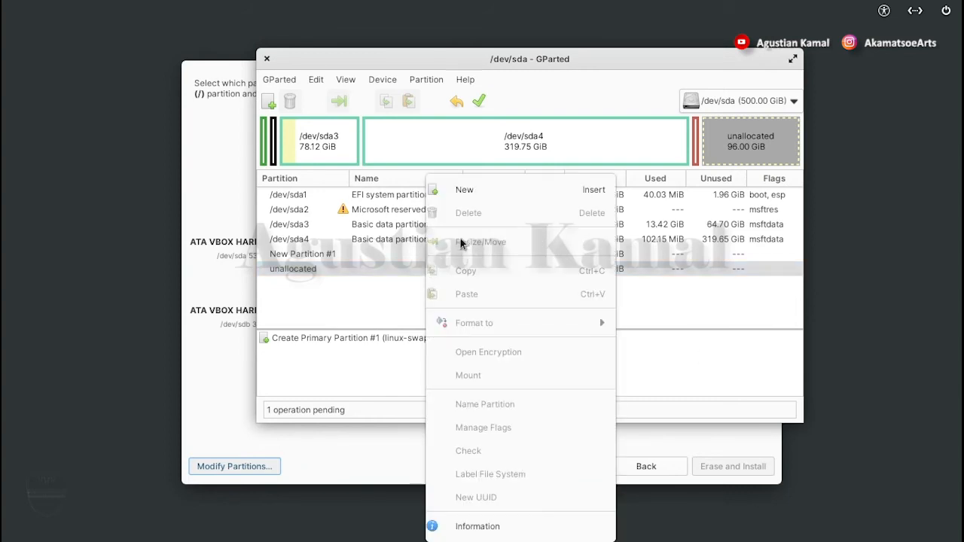
pyautogui.click(466, 190)
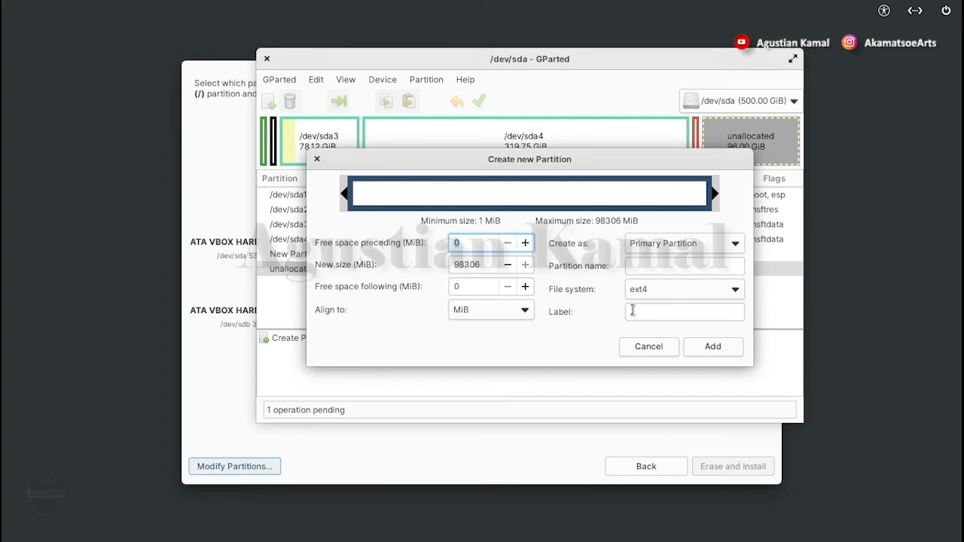
pyautogui.click(713, 346)
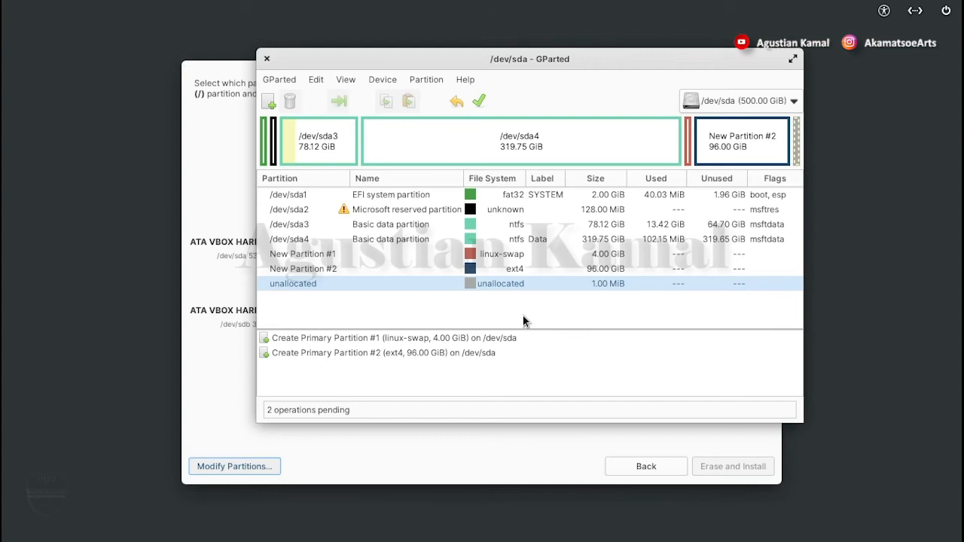
pyautogui.click(434, 256)
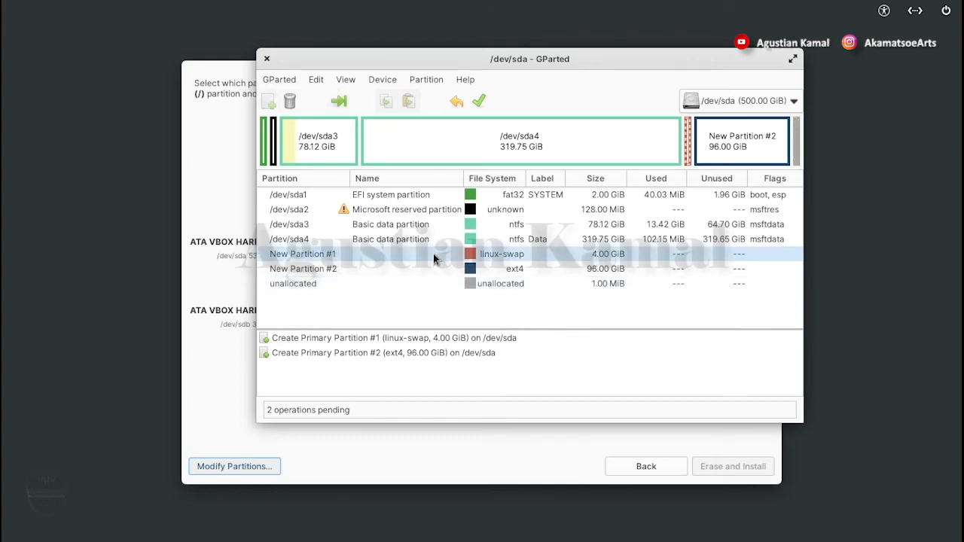
pyautogui.click(434, 270)
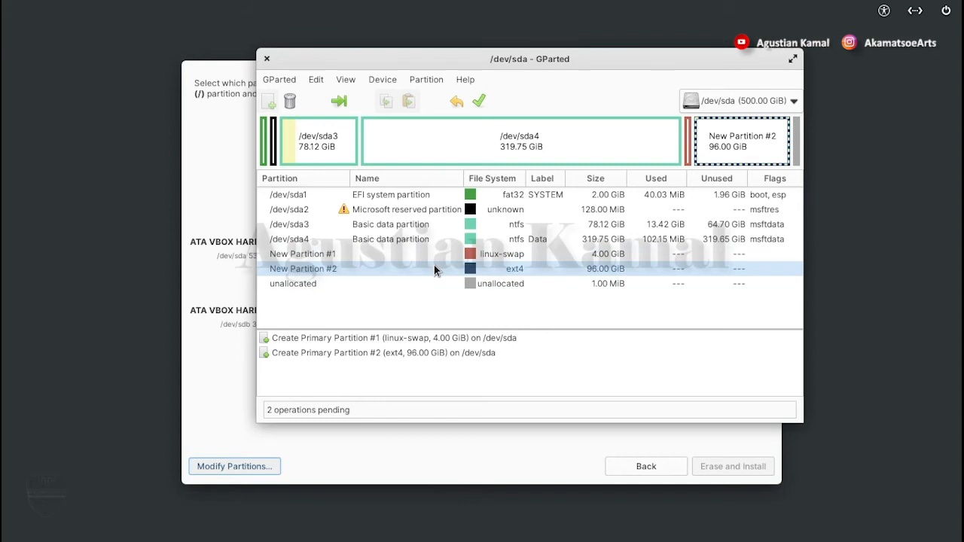
pyautogui.click(431, 195)
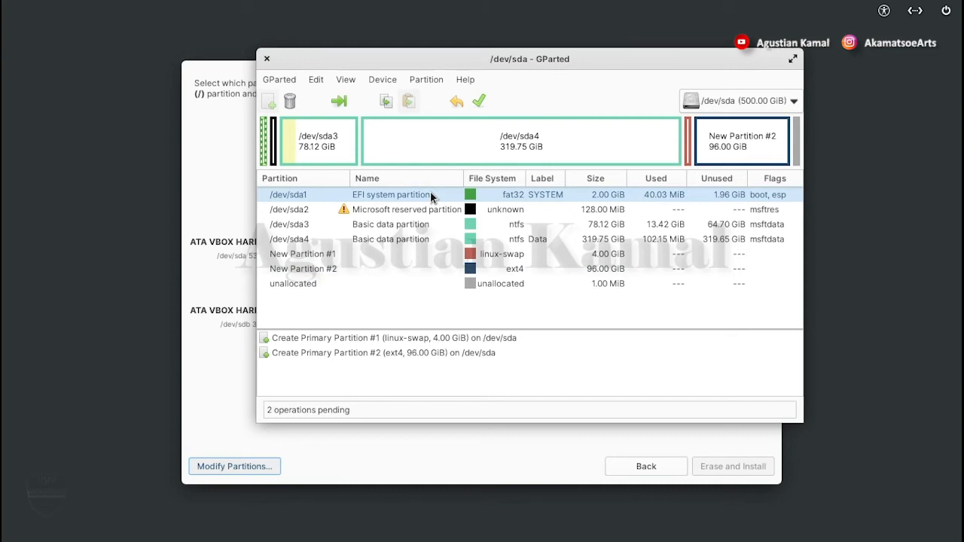
pyautogui.click(447, 254)
pyautogui.click(466, 271)
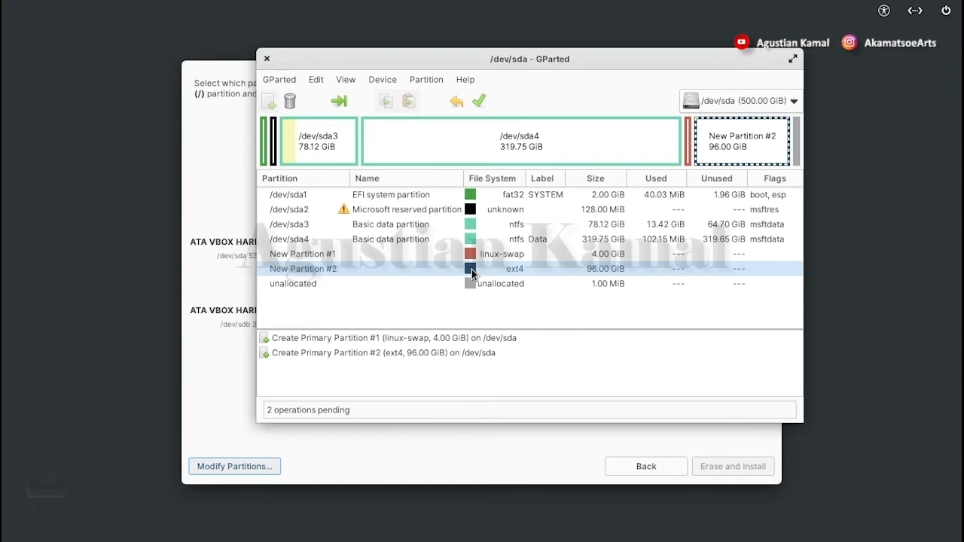
# Apply the pending partition operations to /dev/sda and close GParted
pyautogui.click(481, 101)
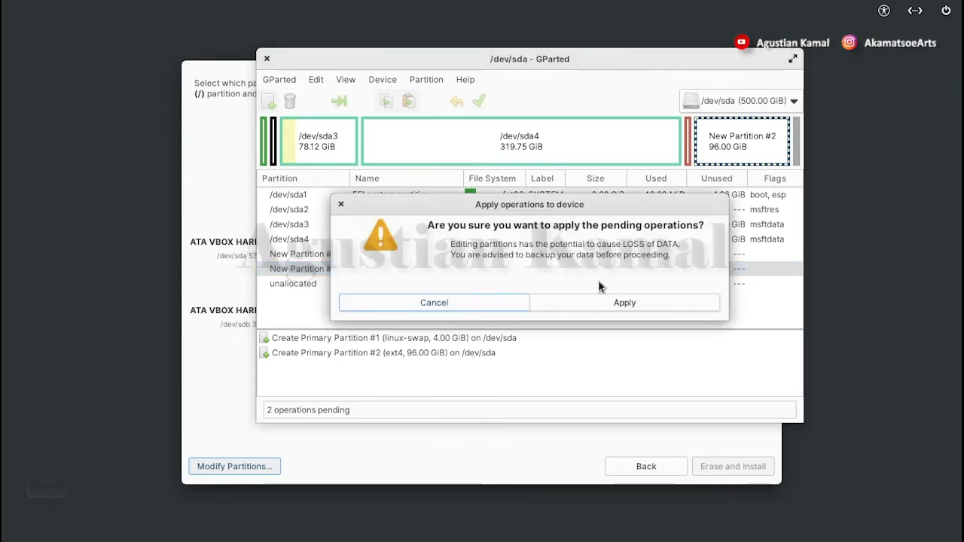
pyautogui.click(614, 303)
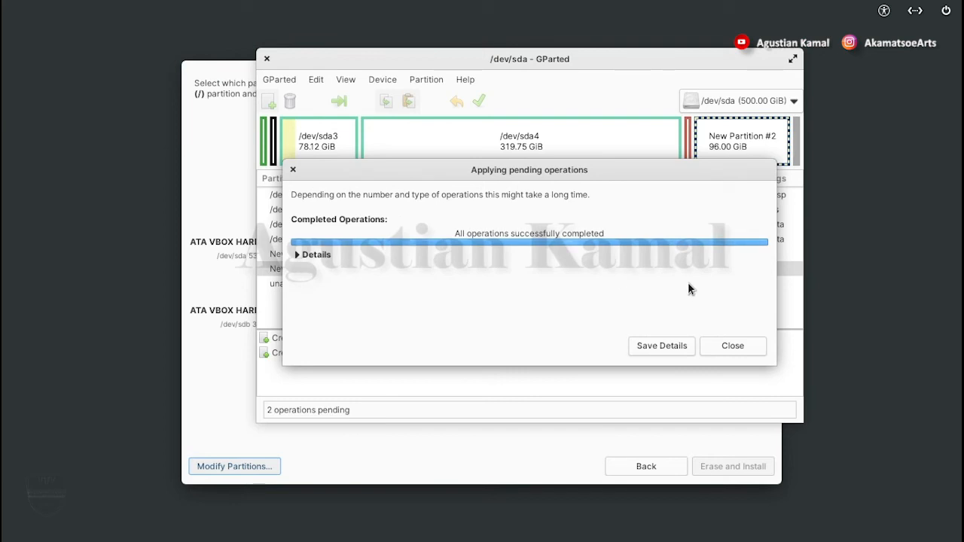
pyautogui.click(734, 346)
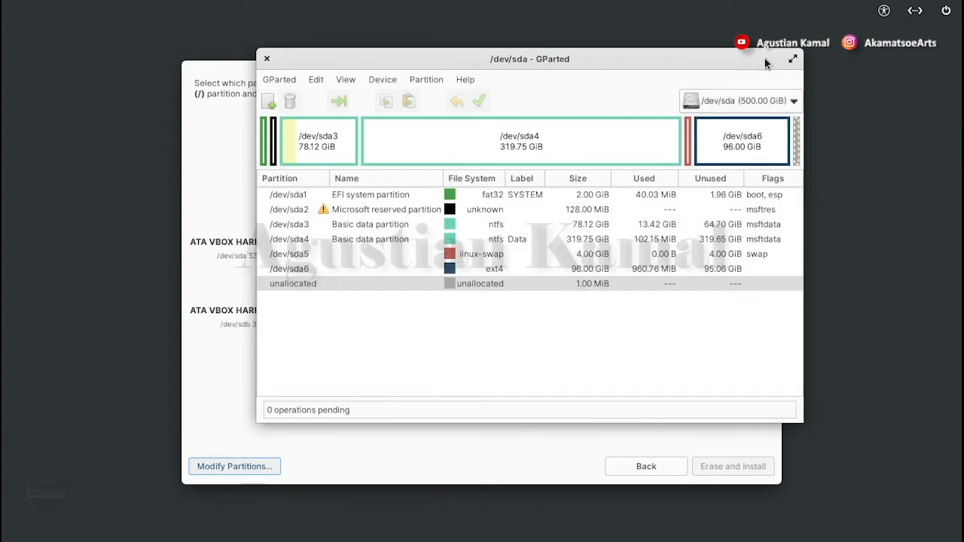
pyautogui.click(267, 59)
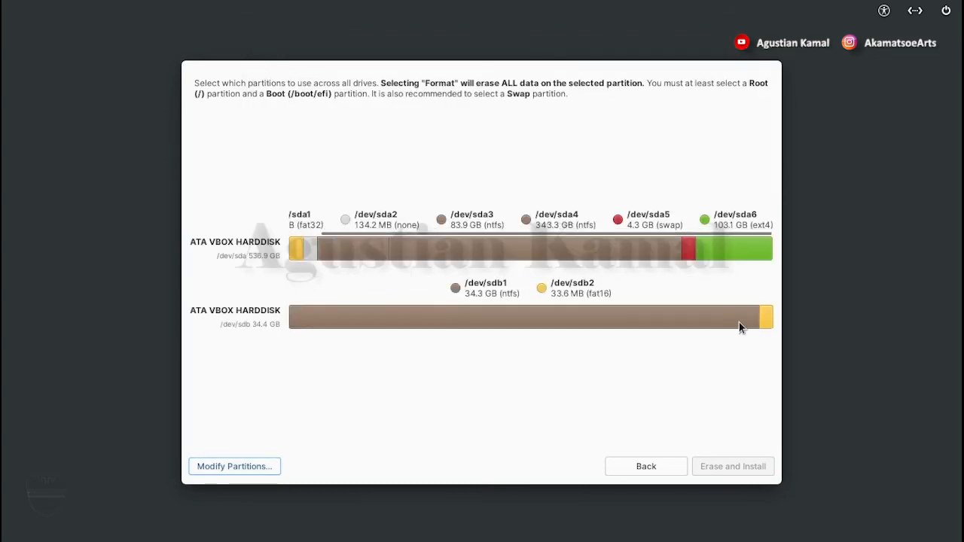
# Use /dev/sda6 as Root (/) with formatting enabled and the Default (ext4) filesystem
pyautogui.click(740, 248)
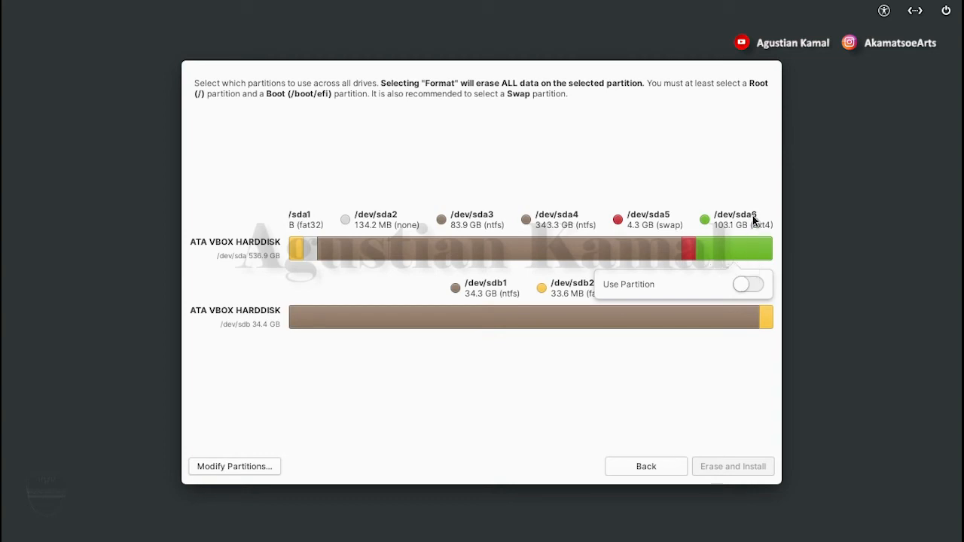
pyautogui.click(749, 284)
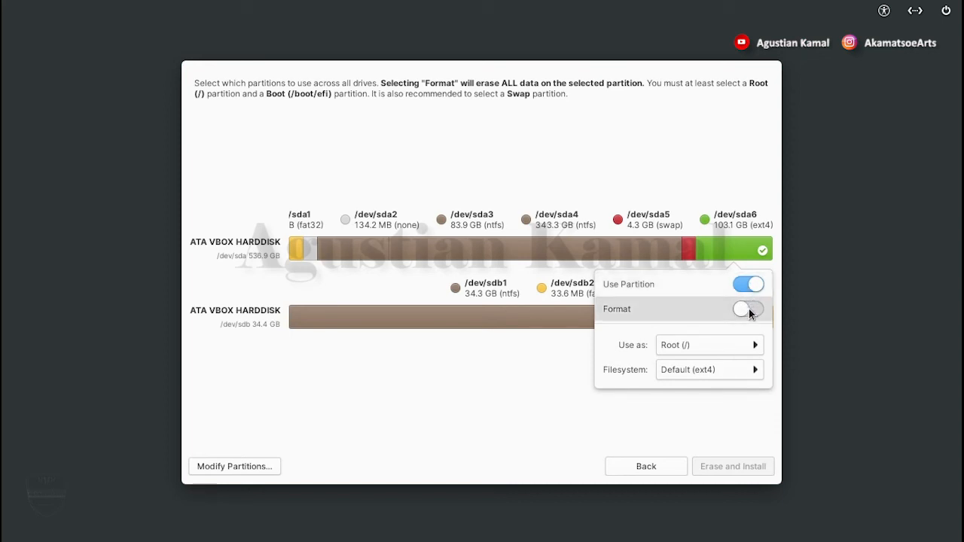
pyautogui.click(749, 310)
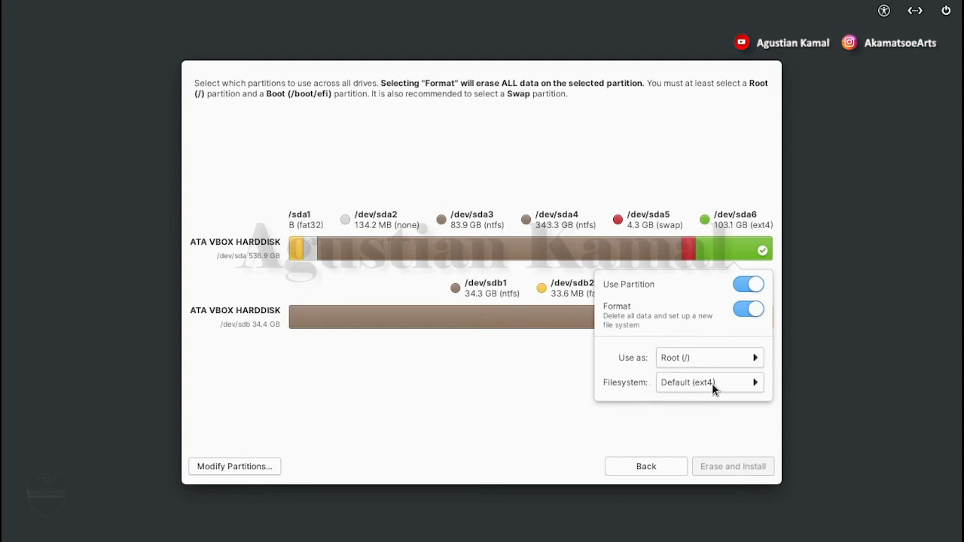
pyautogui.click(558, 373)
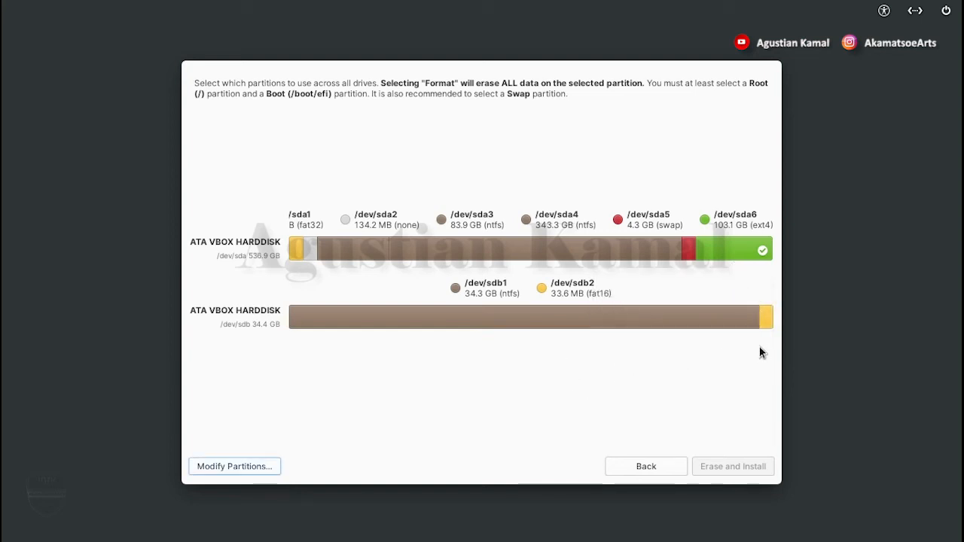
# Enable the /dev/sda5 partition for the installation and use it as Swap
pyautogui.click(690, 250)
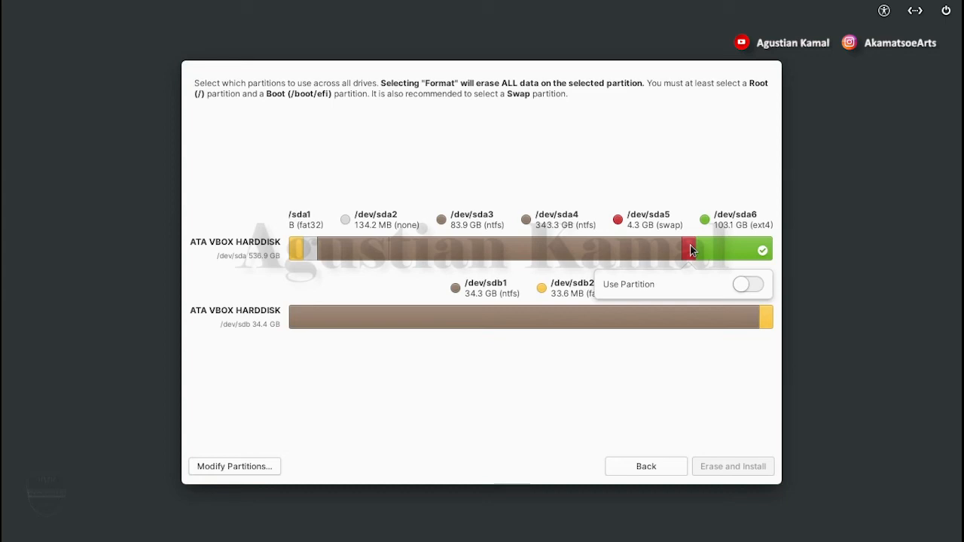
pyautogui.click(748, 287)
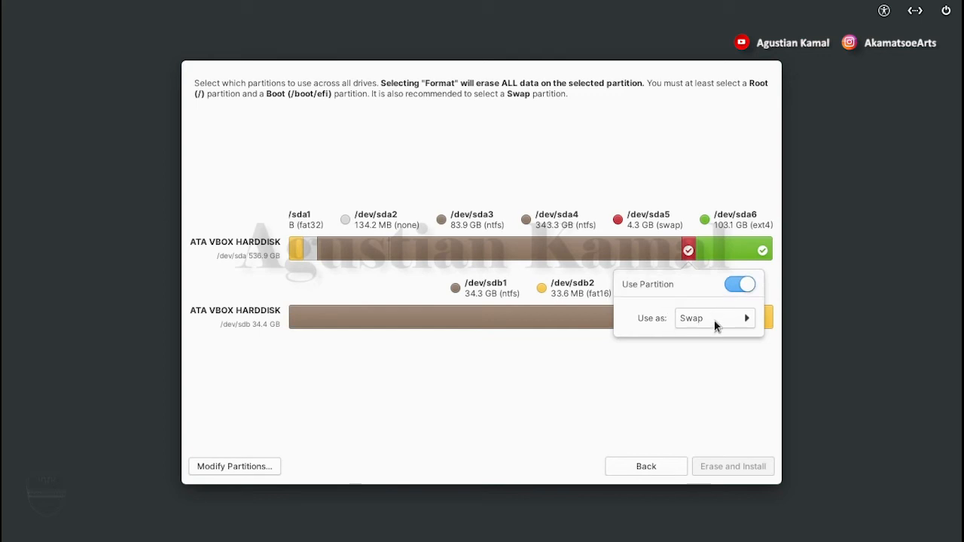
pyautogui.click(657, 381)
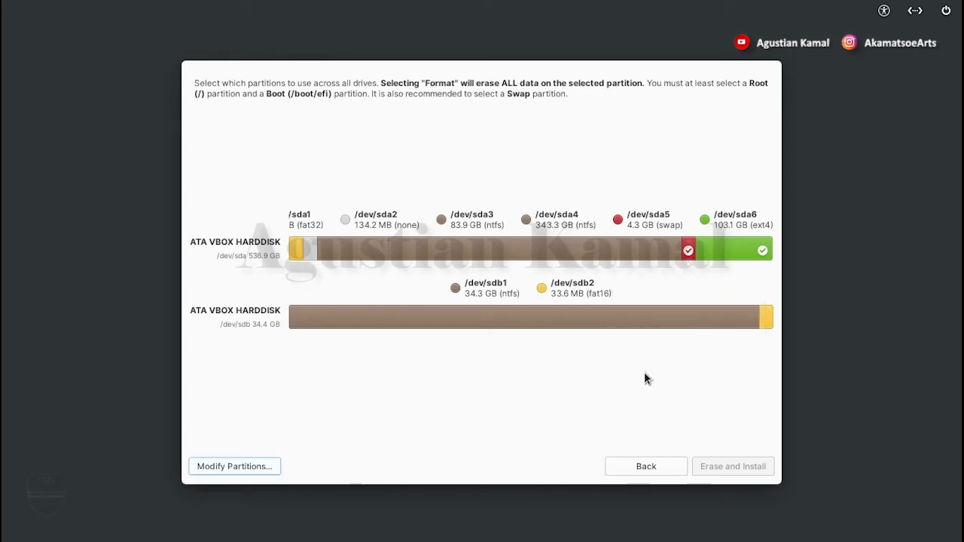
# Use the fat32 partition /dev/sda1 as Boot (/boot/efi) without formatting it
pyautogui.click(294, 250)
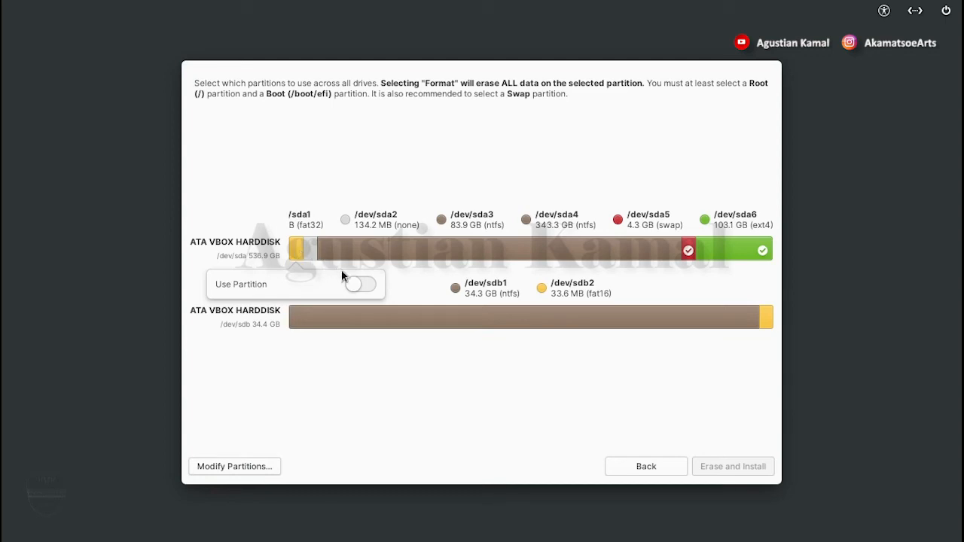
pyautogui.click(360, 286)
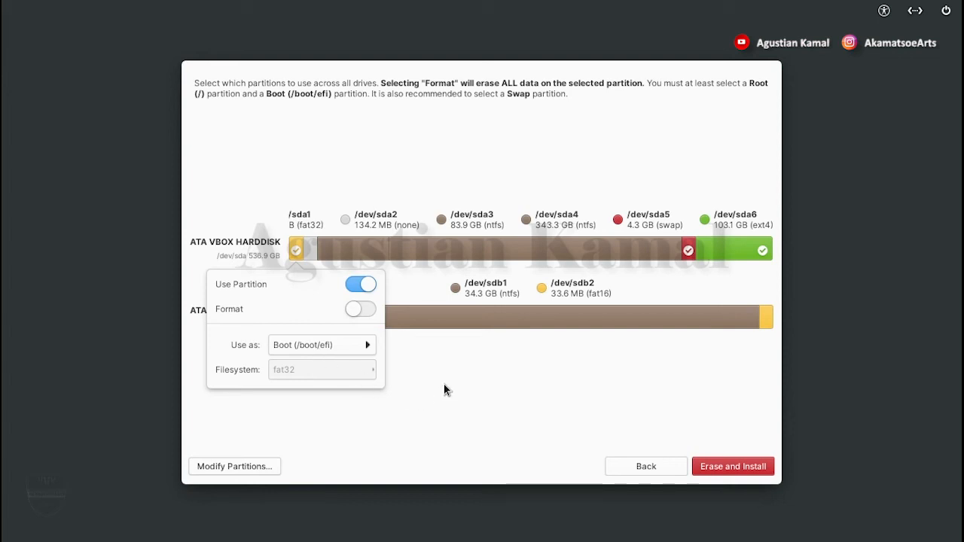
pyautogui.click(463, 391)
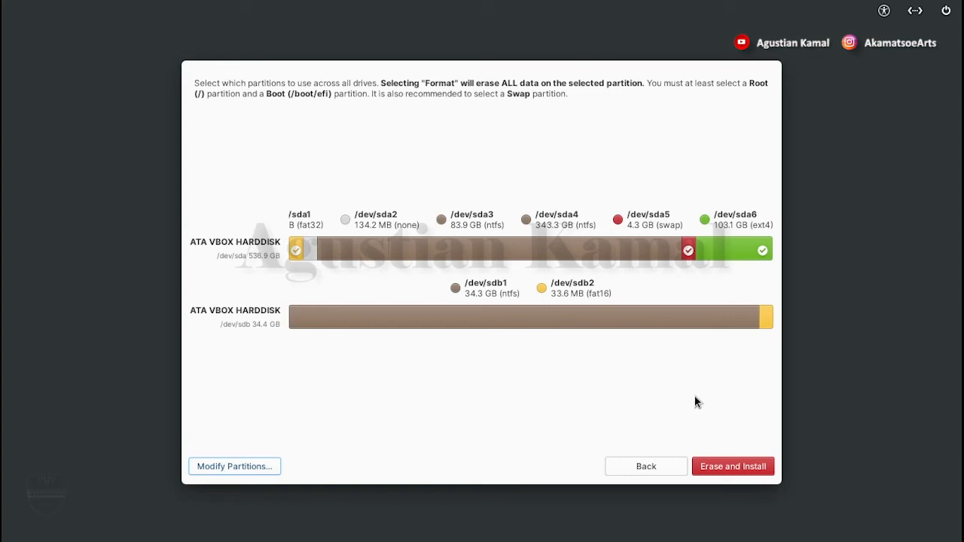
# Run the elementary OS installation on the selected partitions and restart the device once it completes
pyautogui.click(734, 467)
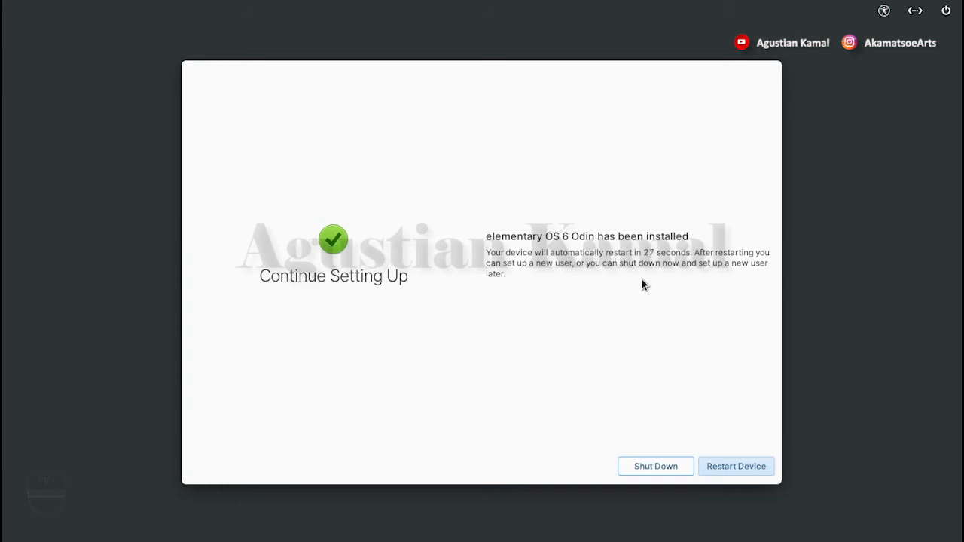
pyautogui.click(747, 467)
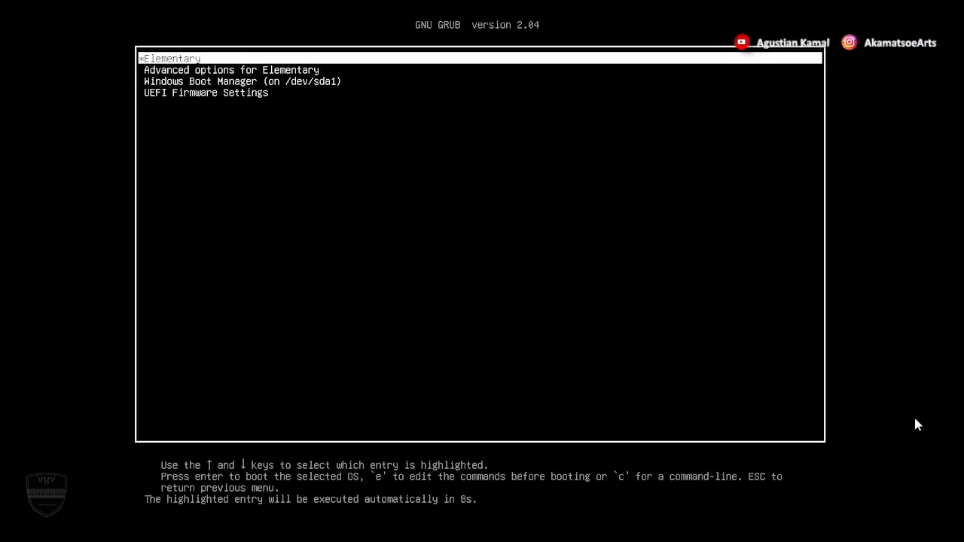
# Boot the Elementary entry from the GRUB menu
pyautogui.press('Down')
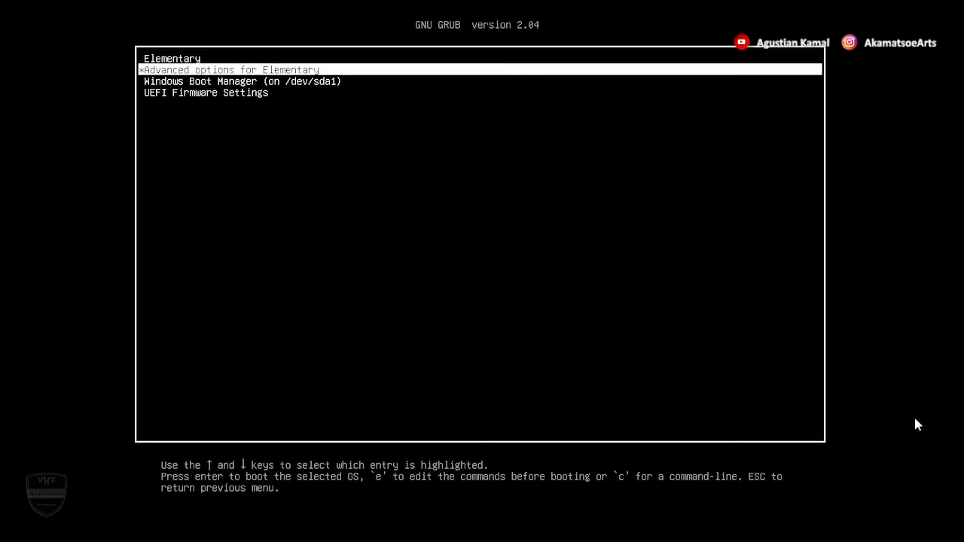
pyautogui.press('Up')
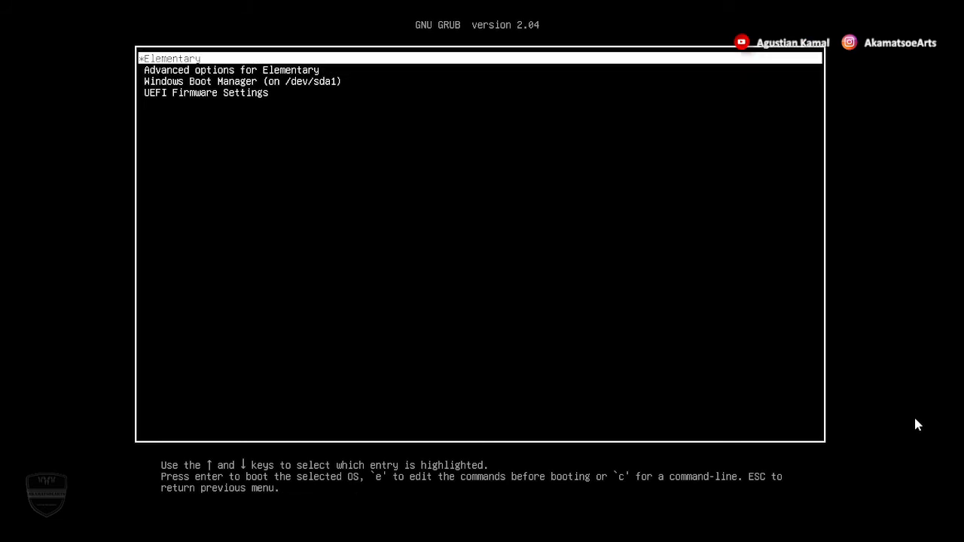
pyautogui.press('Down')
pyautogui.press('Up')
pyautogui.press('Return')
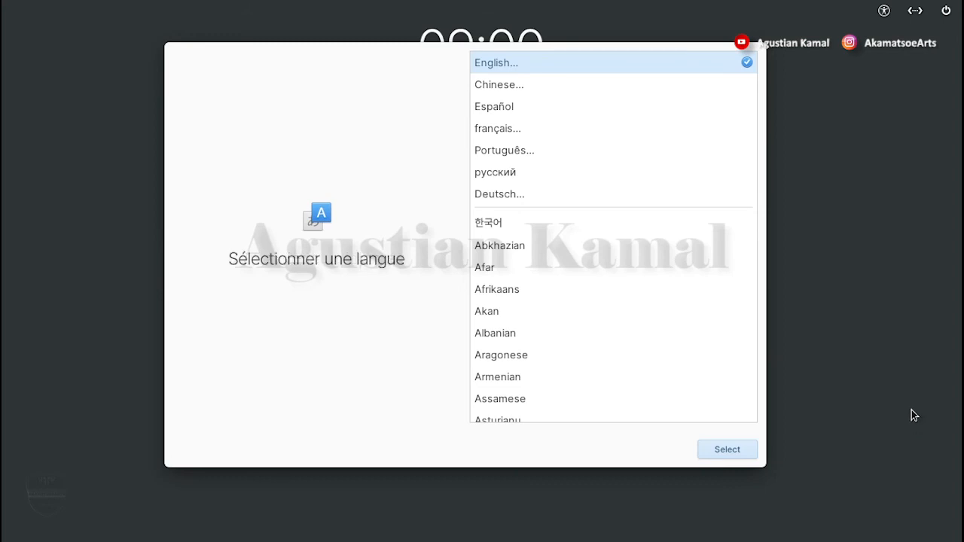
# Choose English as the system language and English (US) with the Default variant as the keyboard layout
pyautogui.click(737, 449)
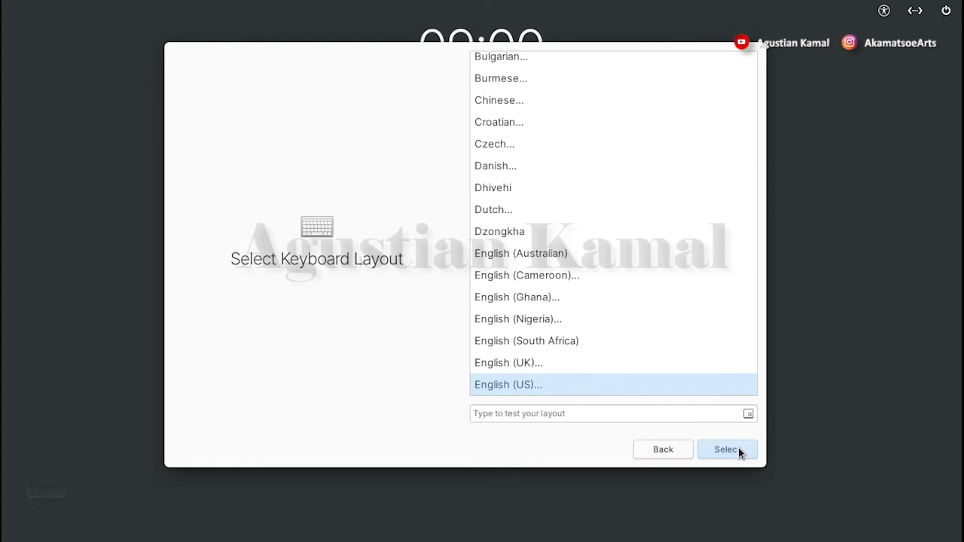
pyautogui.click(740, 452)
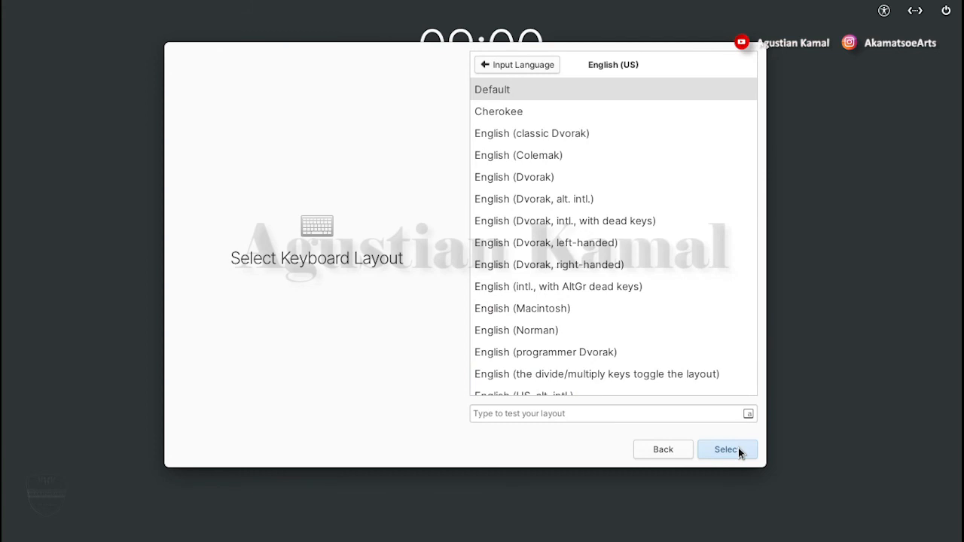
pyautogui.click(725, 450)
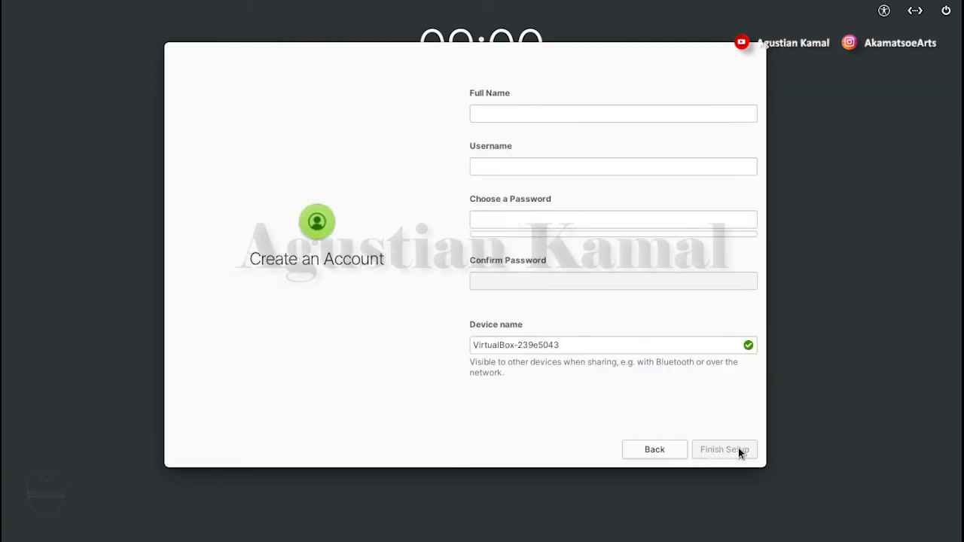
# Fill in the new account's full name, then enter and confirm a strong account password
pyautogui.click(535, 111)
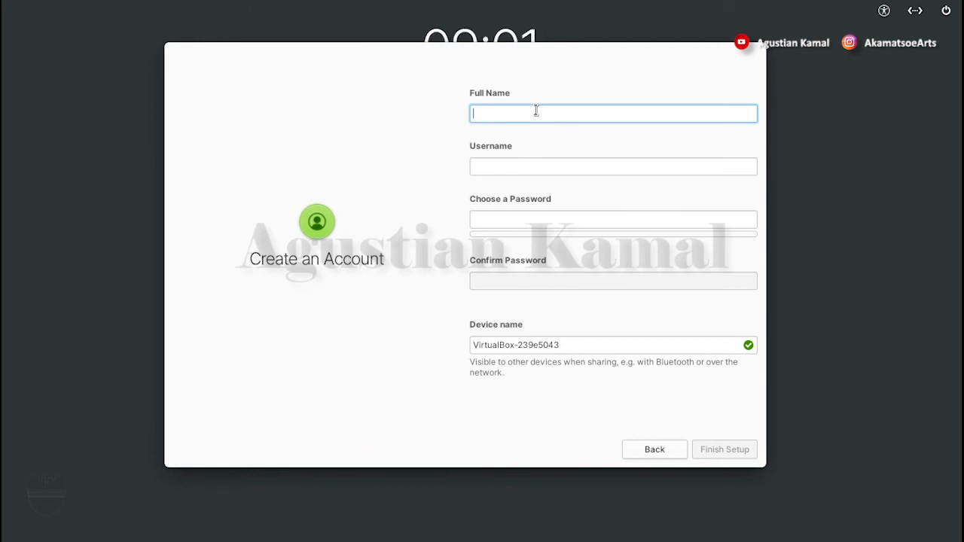
pyautogui.write('agustiankamal')
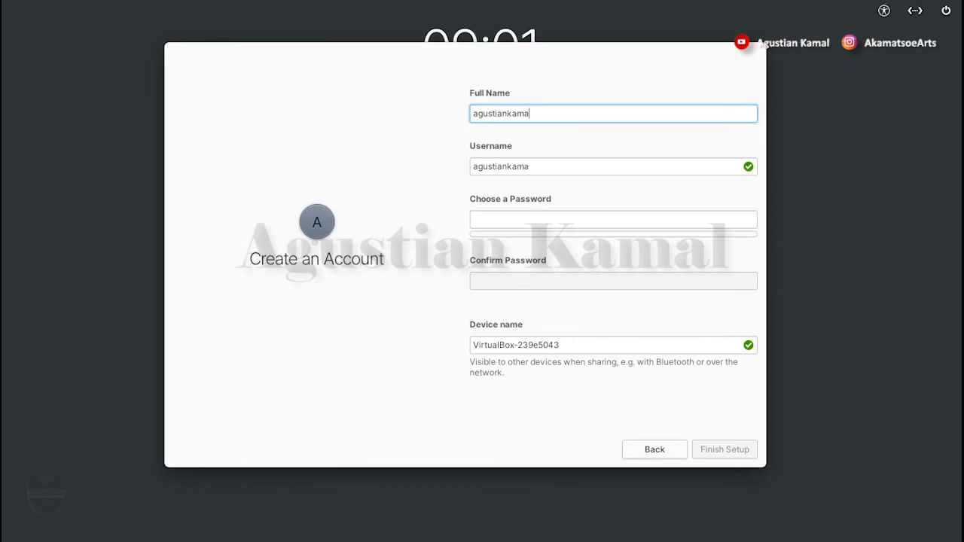
pyautogui.click(536, 221)
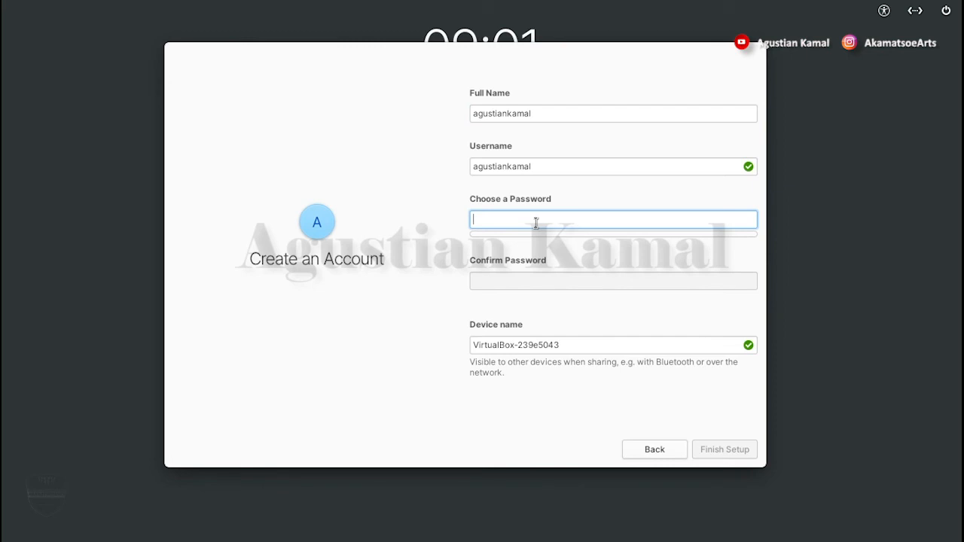
pyautogui.write('●●●●●●●●●●')
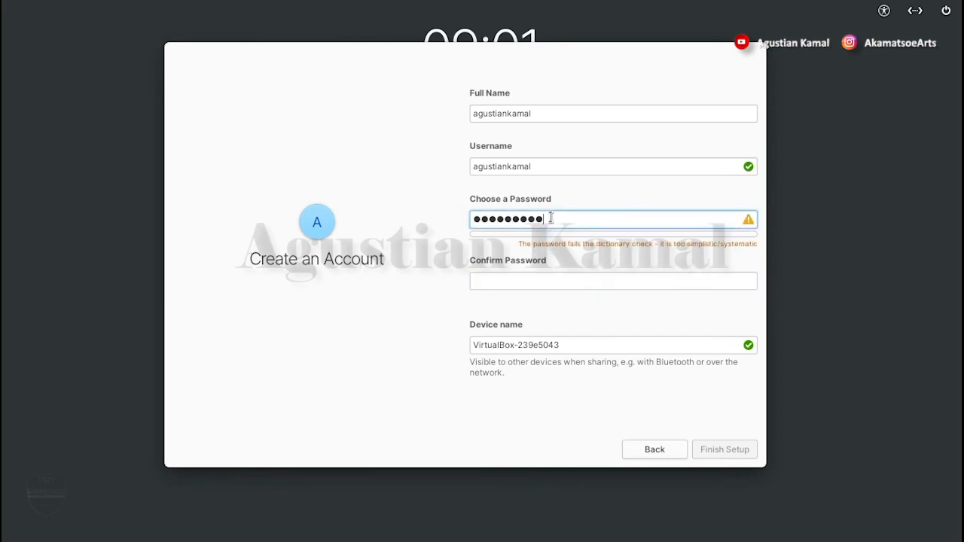
pyautogui.moveTo(543, 219); pyautogui.dragTo(473, 219)
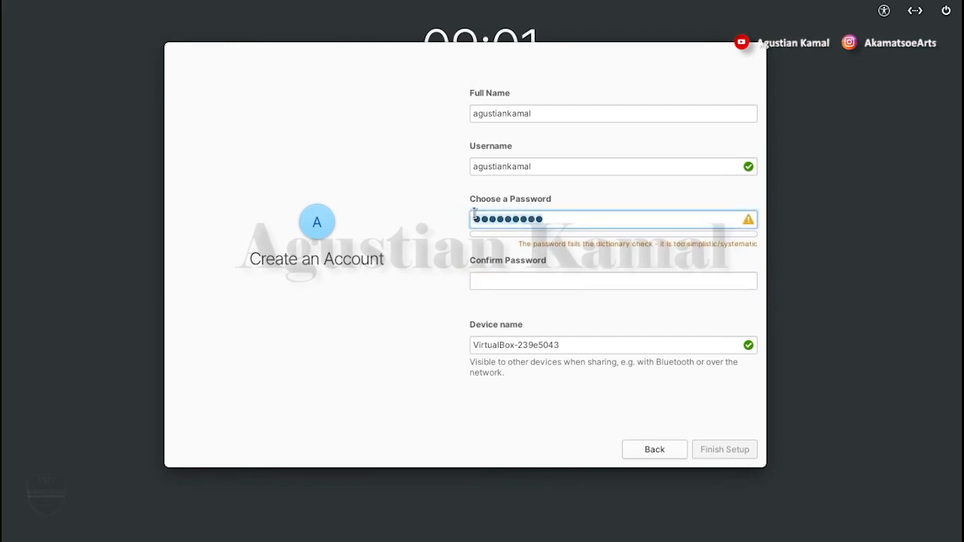
pyautogui.write('●●')
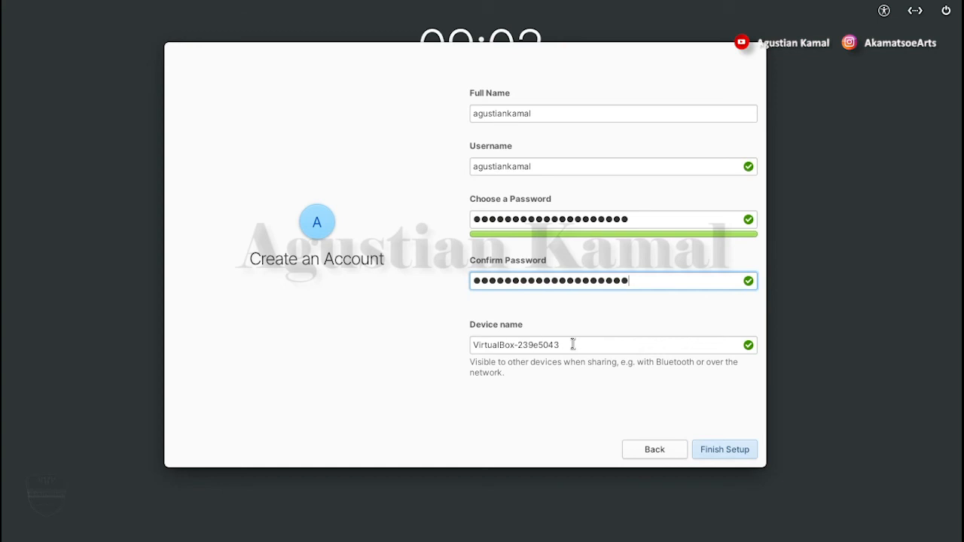
# Replace the device name with the account's username and finish the account setup
pyautogui.moveTo(572, 344); pyautogui.dragTo(463, 345)
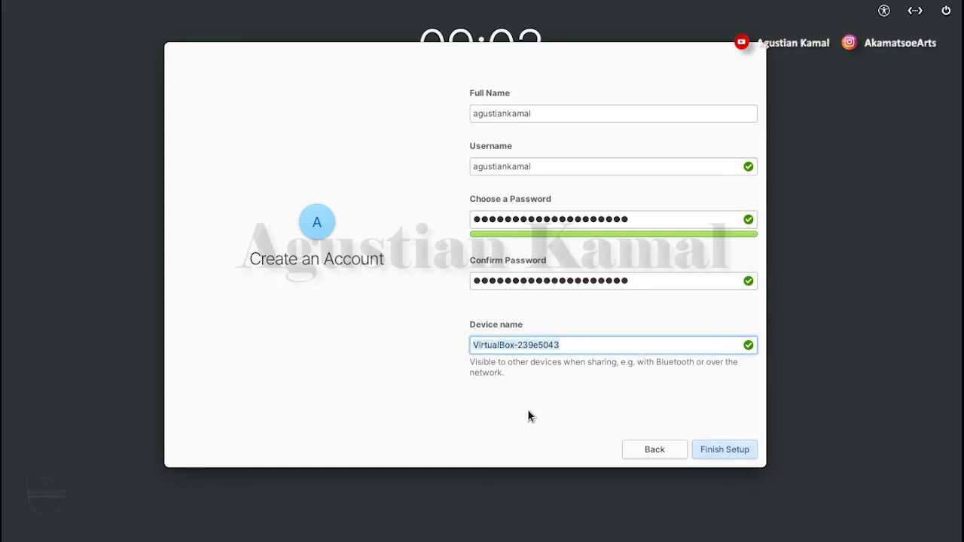
pyautogui.write('agustiankamal')
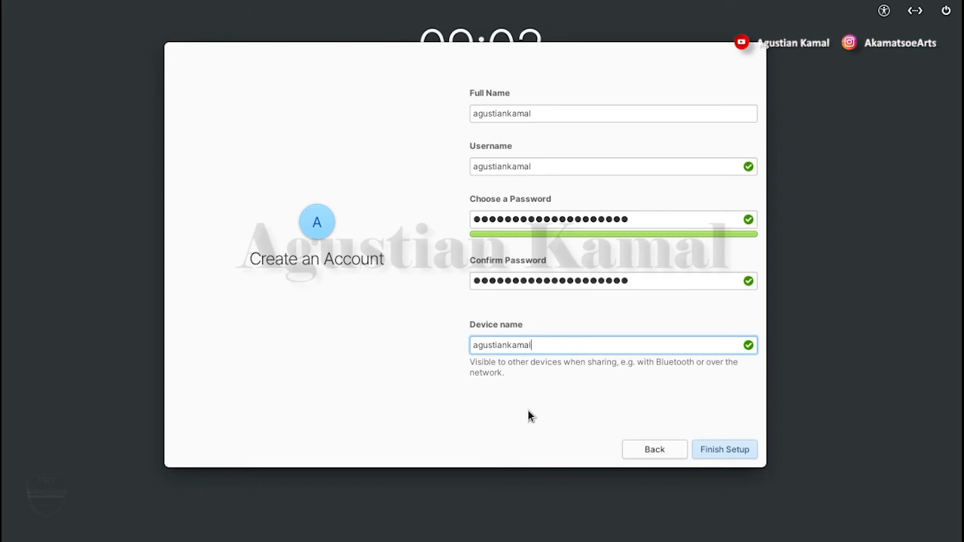
pyautogui.click(731, 451)
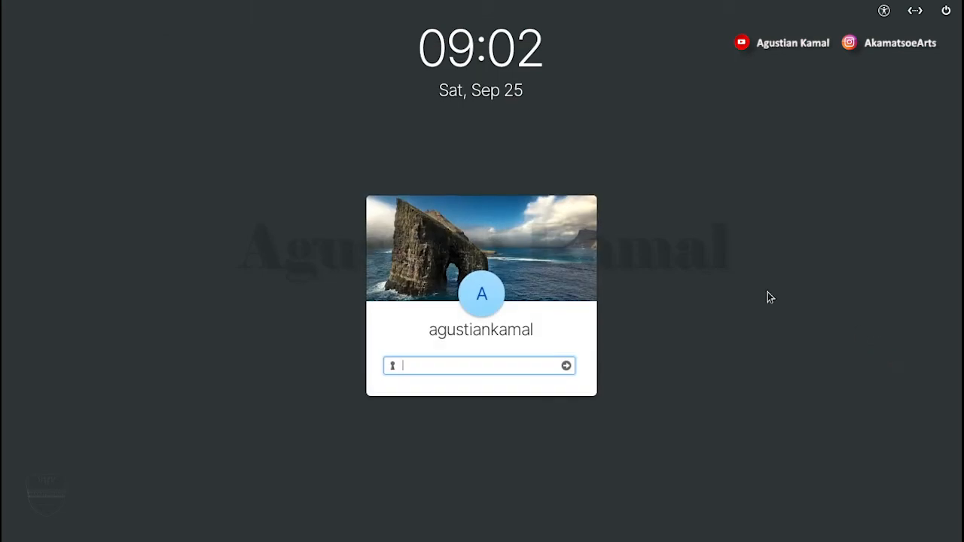
# Log in to the new account by entering the account password
pyautogui.click(511, 365)
pyautogui.write('••••••••••••••••')
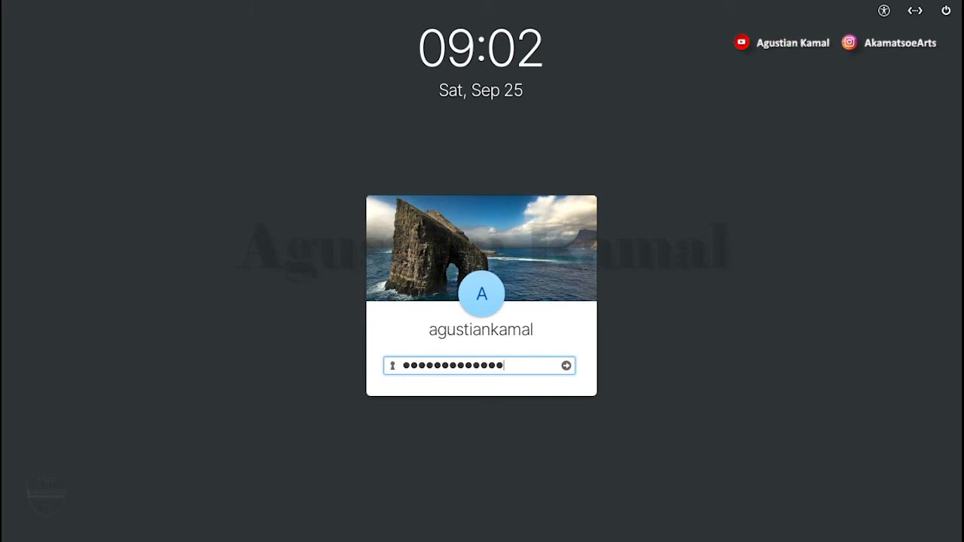
pyautogui.write('••••')
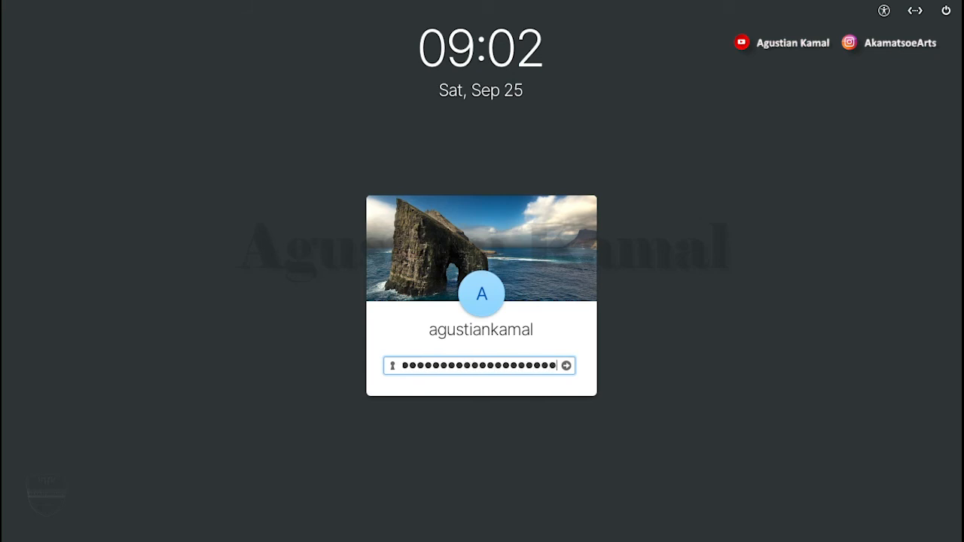
pyautogui.press('Return')
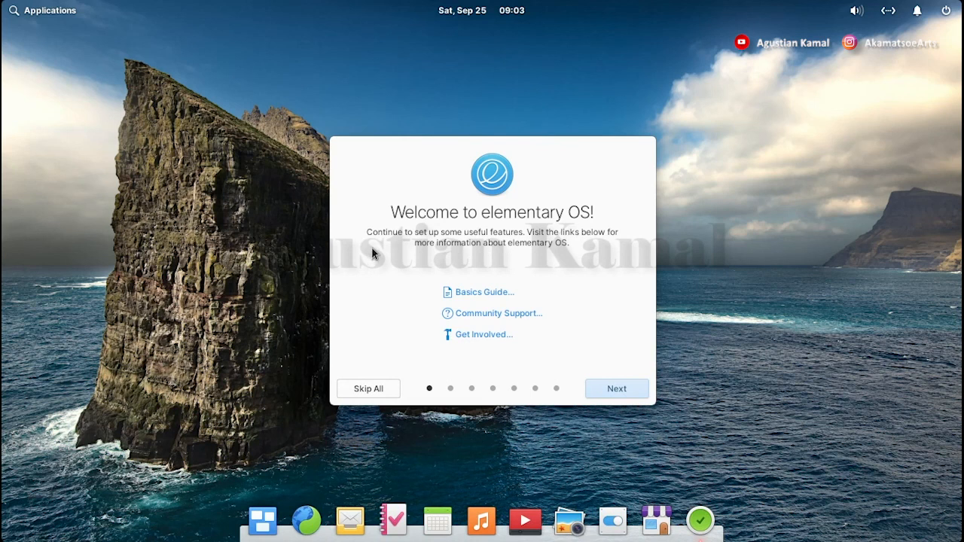
# Keep the Default look with the blue accent color and turn on Night Light in the welcome setup
pyautogui.click(617, 389)
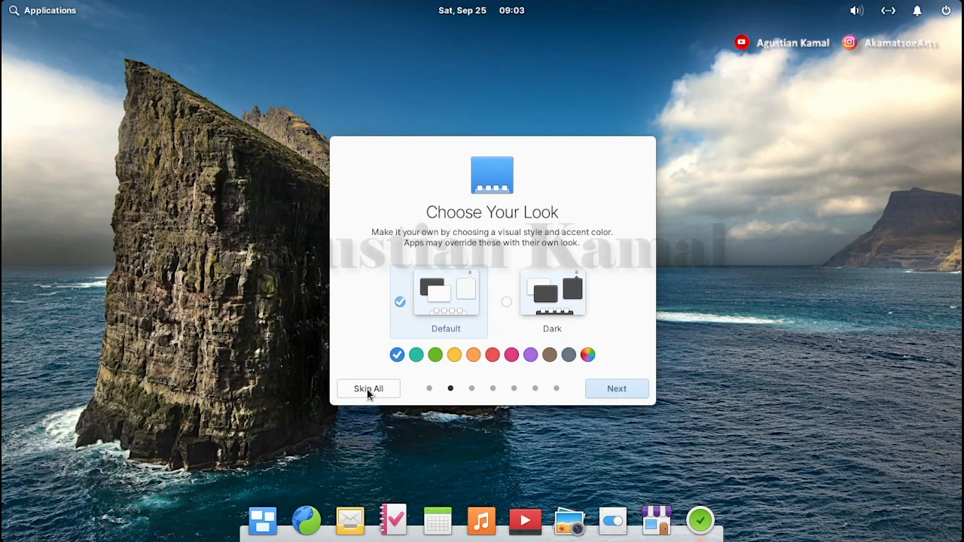
pyautogui.click(623, 390)
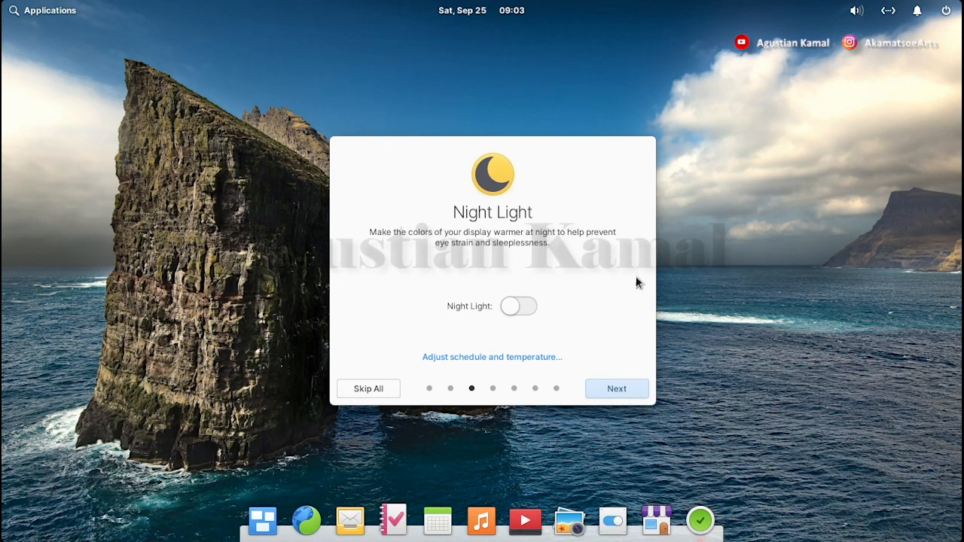
pyautogui.click(519, 309)
pyautogui.click(617, 390)
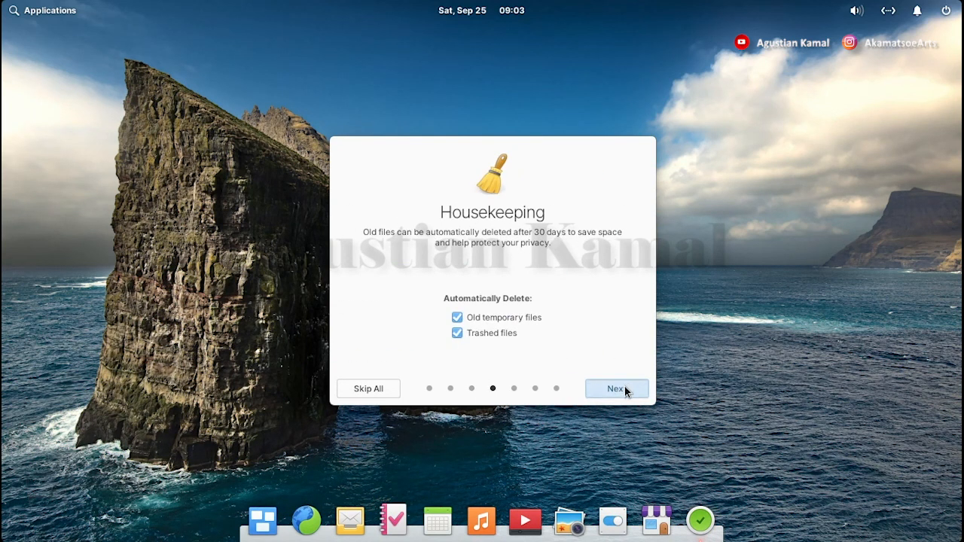
# Keep automatic deletion of old temporary and trashed files, skip online accounts and AppCenter, and finish the welcome setup
pyautogui.click(624, 387)
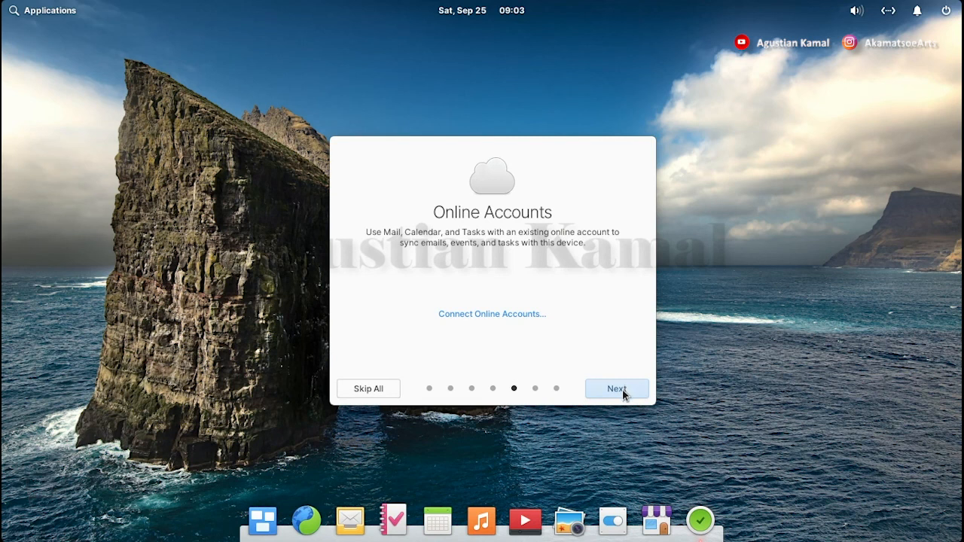
pyautogui.click(623, 393)
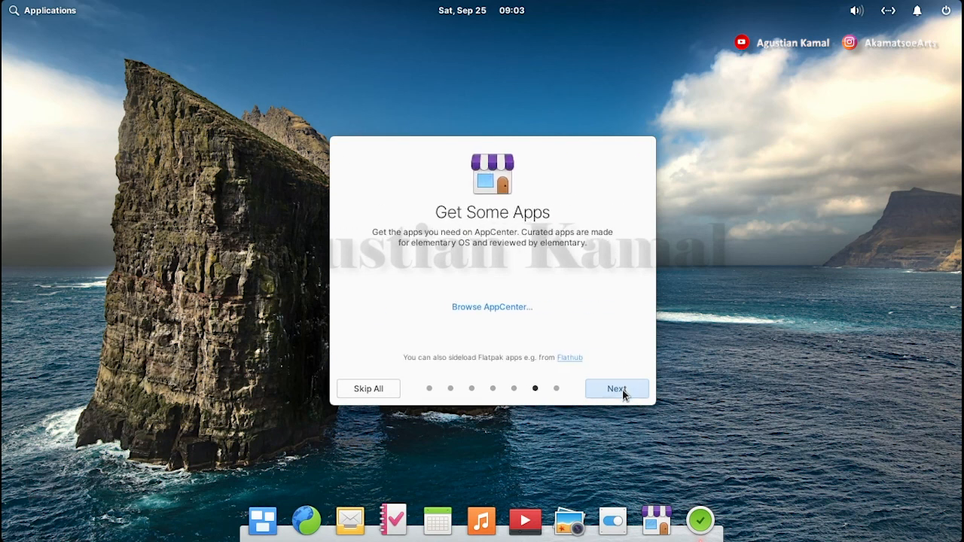
pyautogui.click(623, 389)
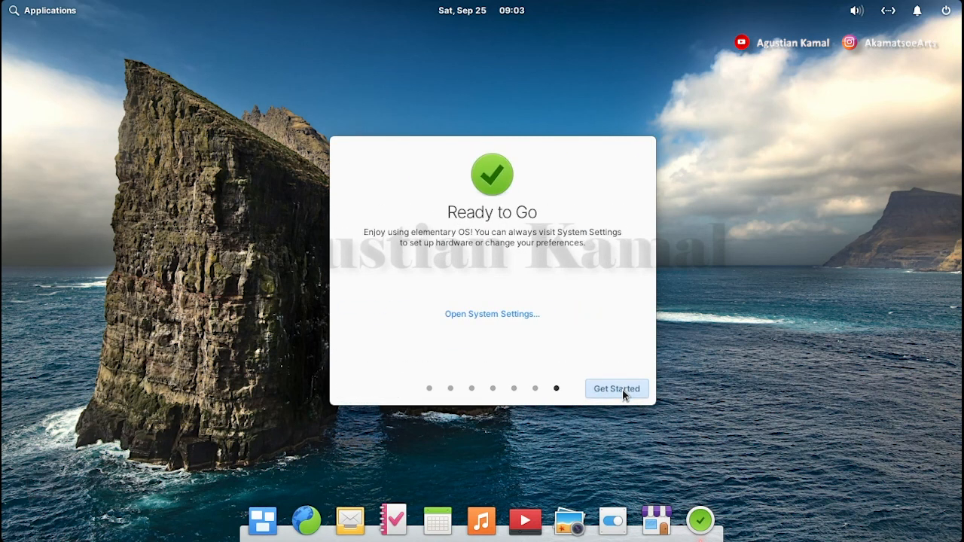
pyautogui.click(622, 389)
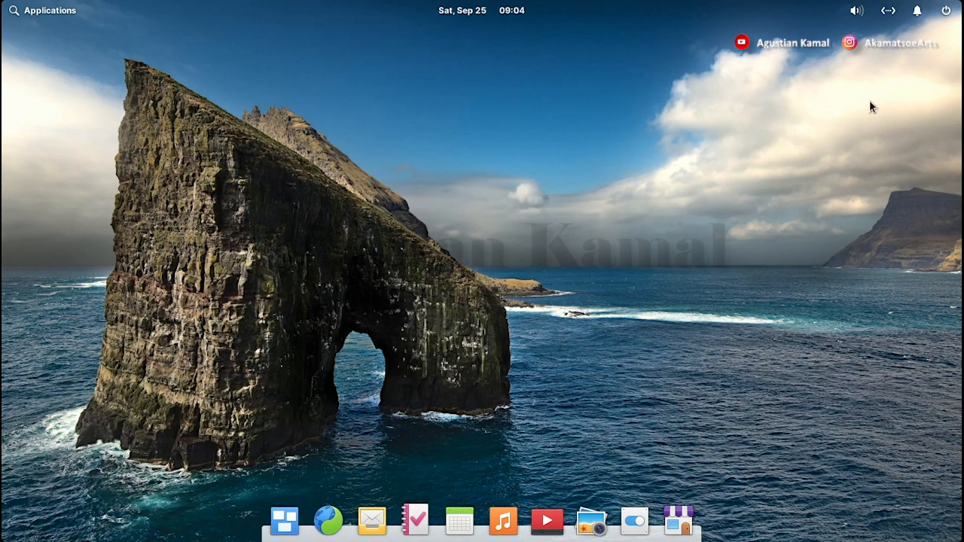
# Restart the computer and boot the Windows Boot Manager (on /dev/sda1) entry from GRUB
pyautogui.click(947, 12)
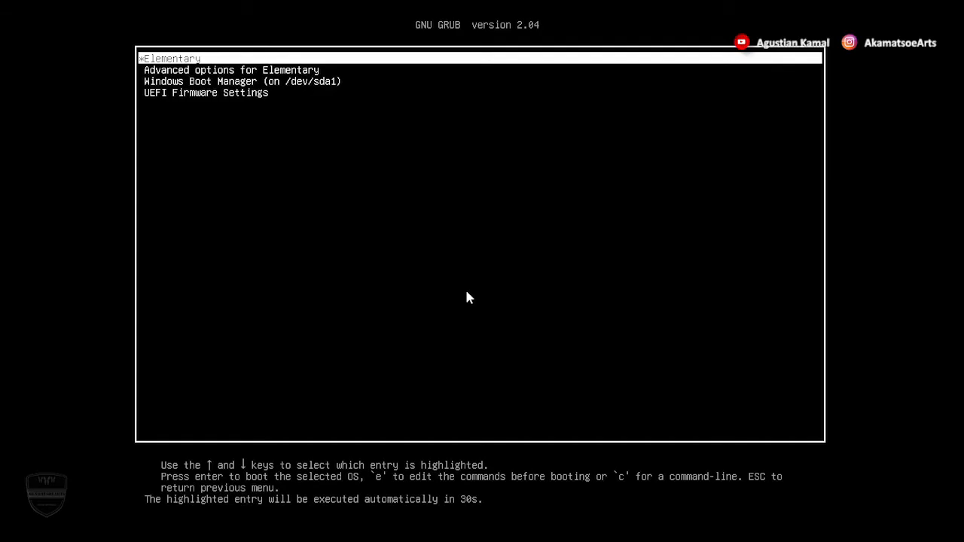
pyautogui.press('Up')
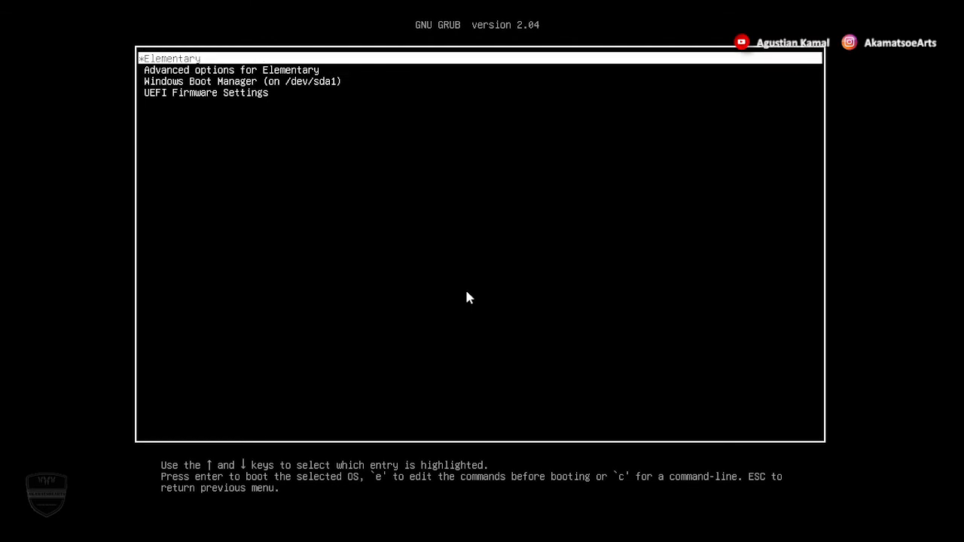
pyautogui.press('Down')
pyautogui.press('Down')
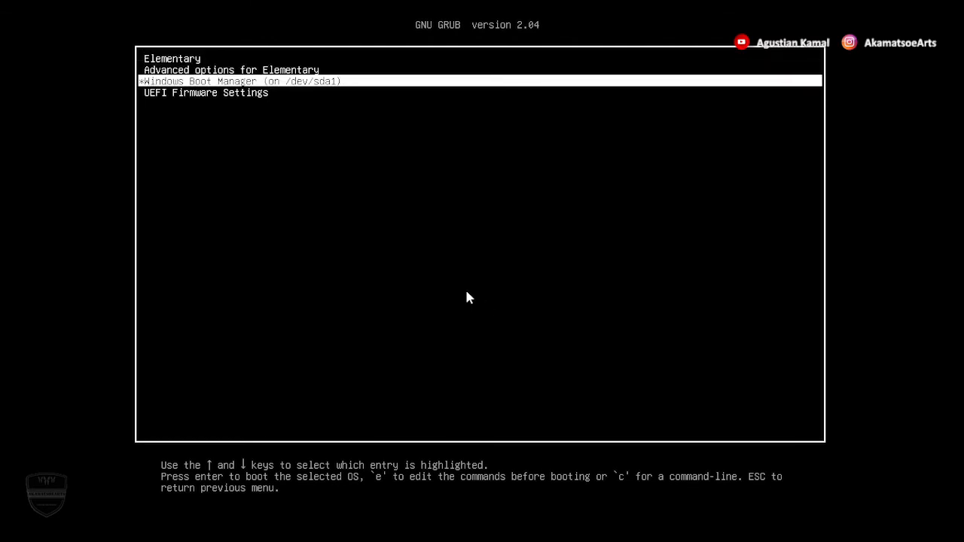
pyautogui.press('Return')
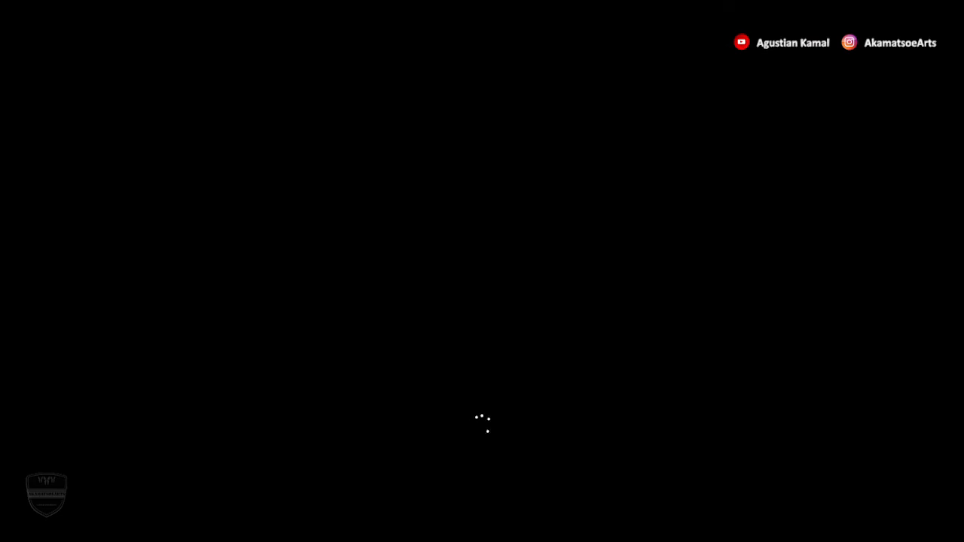